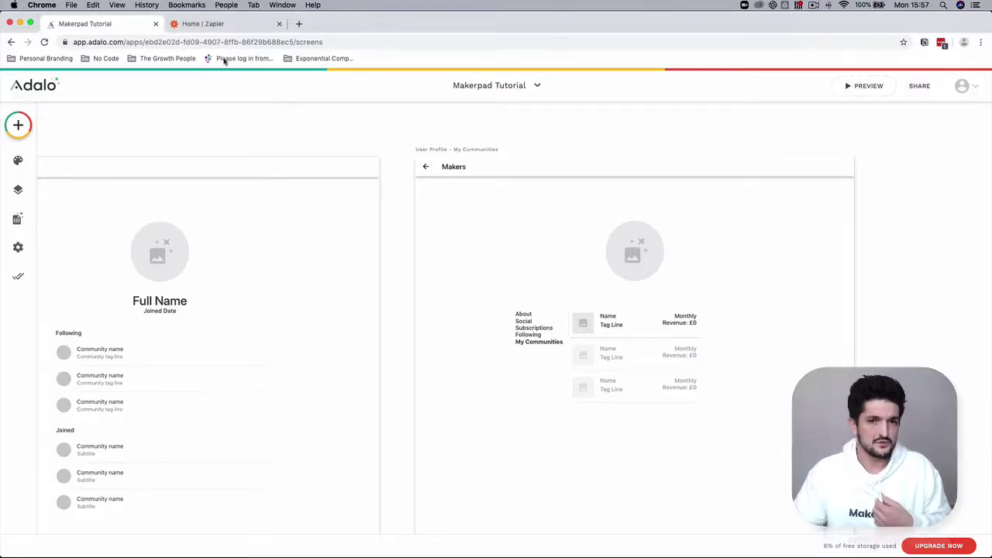
Step: On the Zapier dashboard, search 'Connect this app' for 'adalo', get no results, and clear the search
click(231, 31)
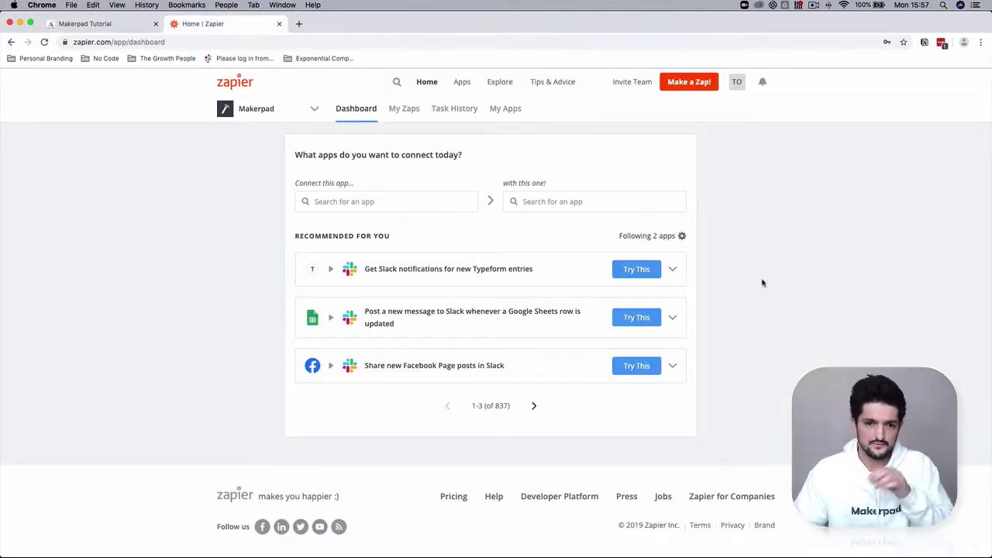
click(363, 202)
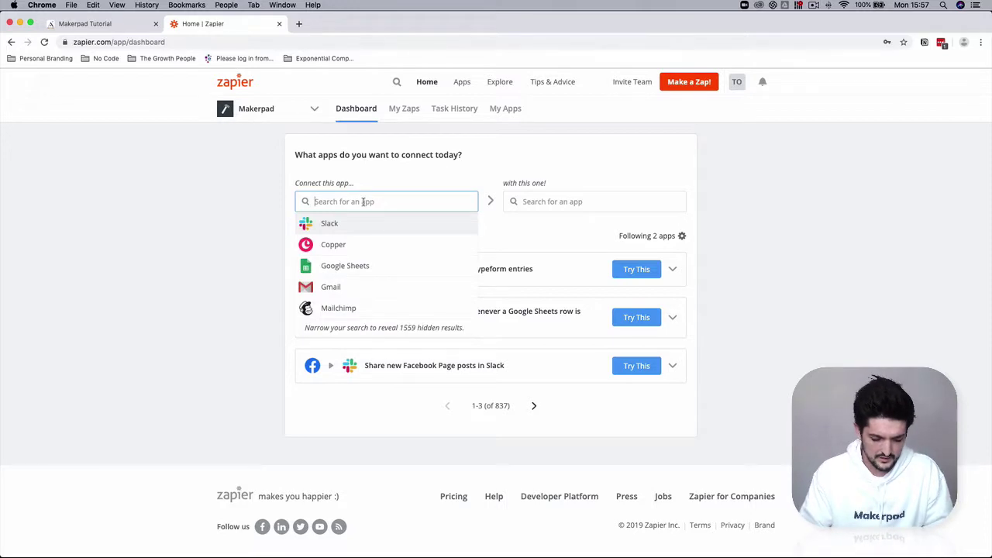
text(ada)
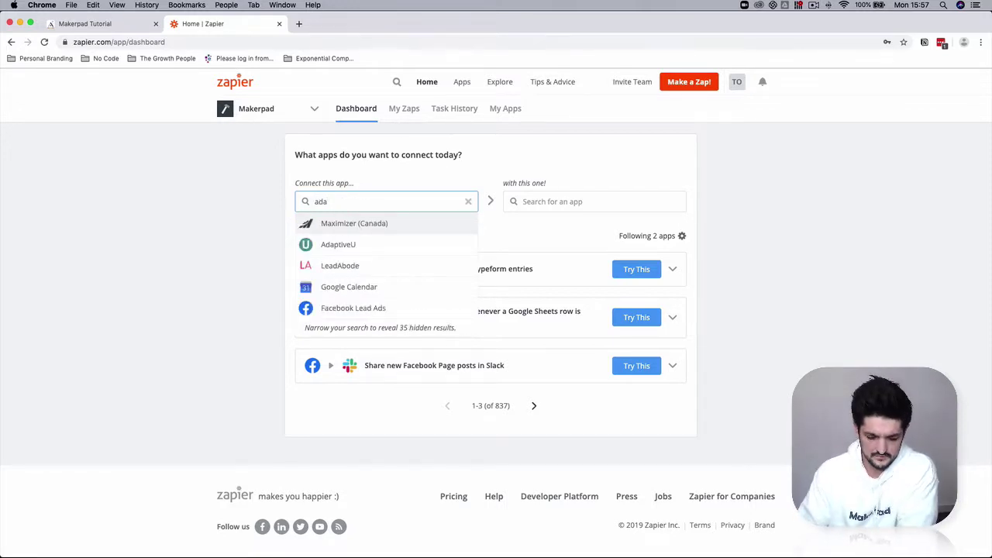
text(lo)
key(super+a)
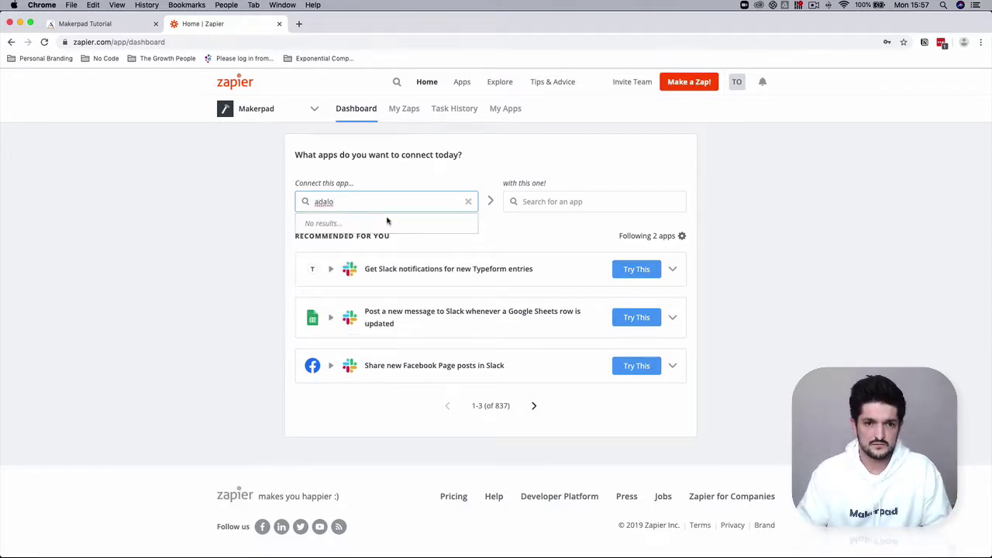
key(BackSpace)
key(BackSpace)
key(BackSpace)
key(BackSpace)
key(BackSpace)
click(572, 222)
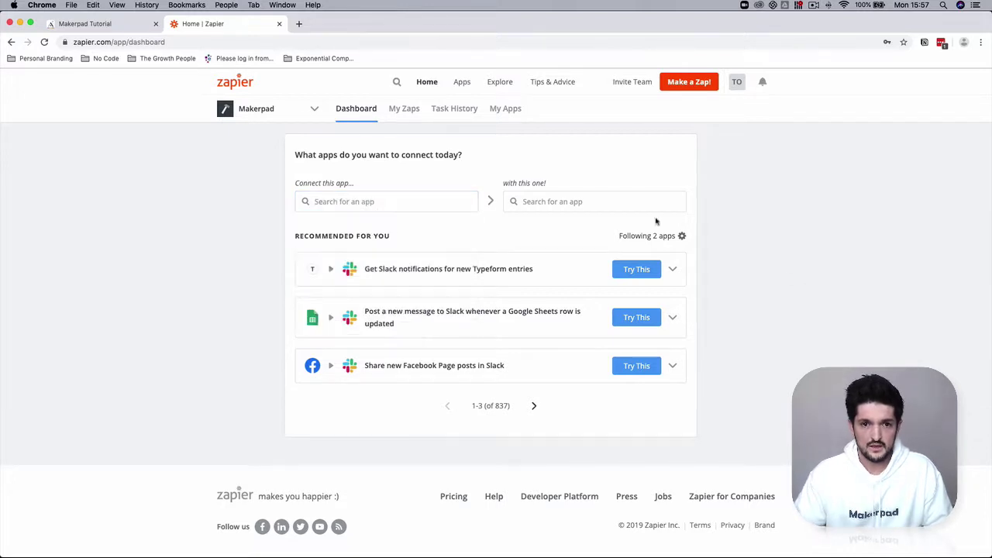
Step: Switch My Zaps from the Makerpad team to the personal account and start a new zap
click(428, 113)
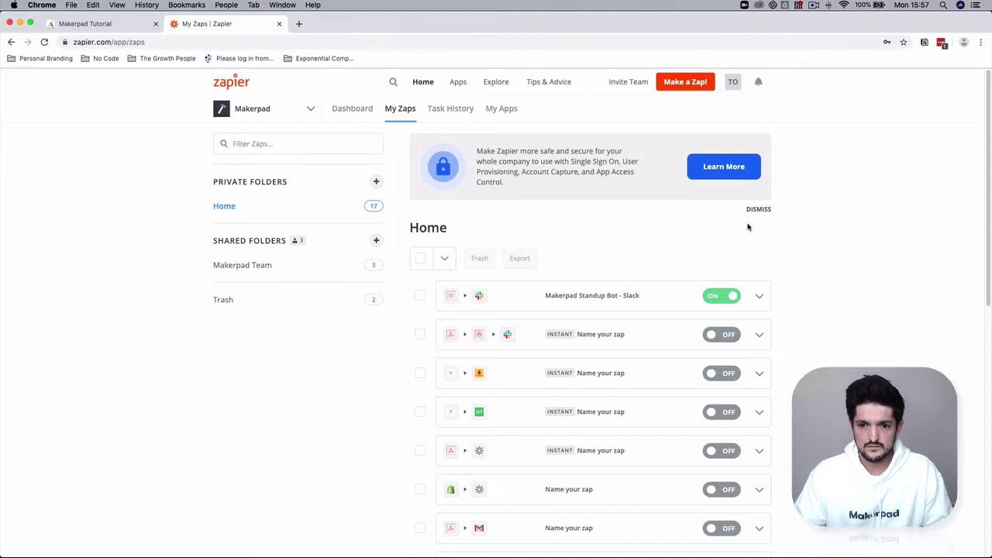
click(280, 113)
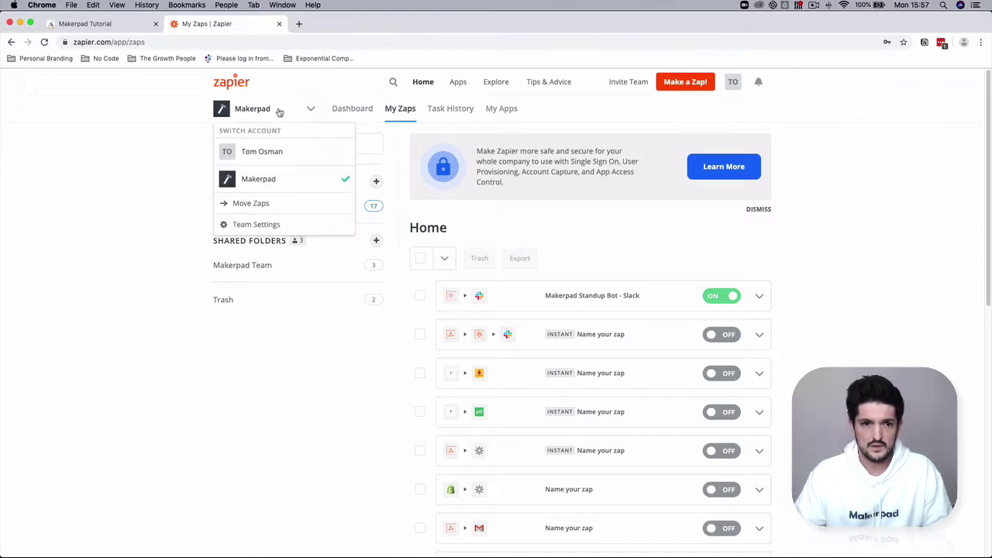
click(263, 179)
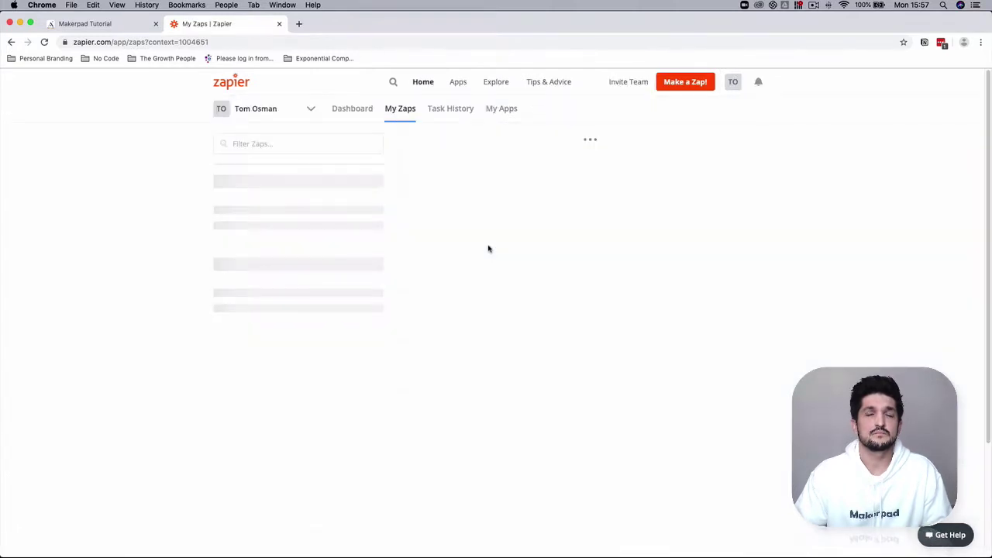
click(316, 144)
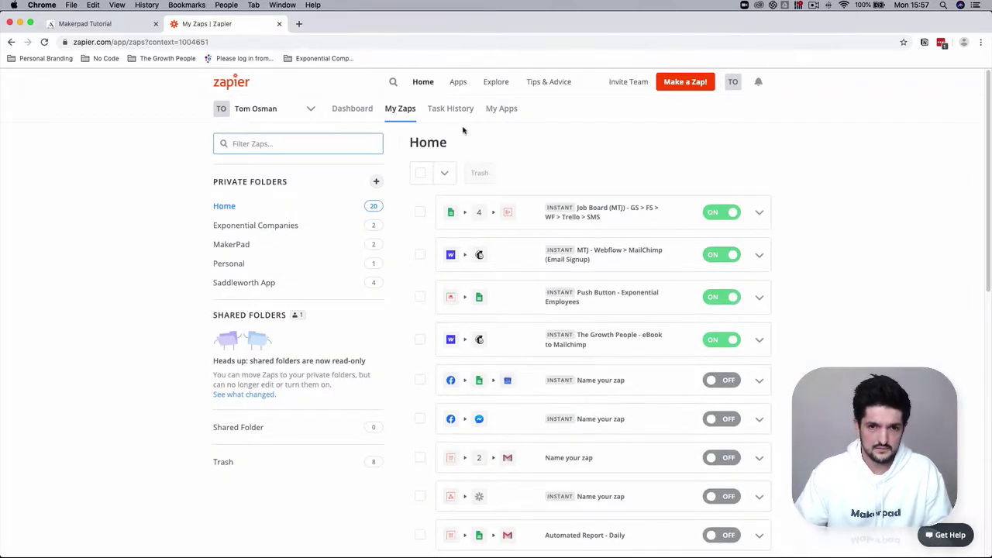
Step: Pick Adalo (1.0.4) as the new zap's trigger app
click(677, 82)
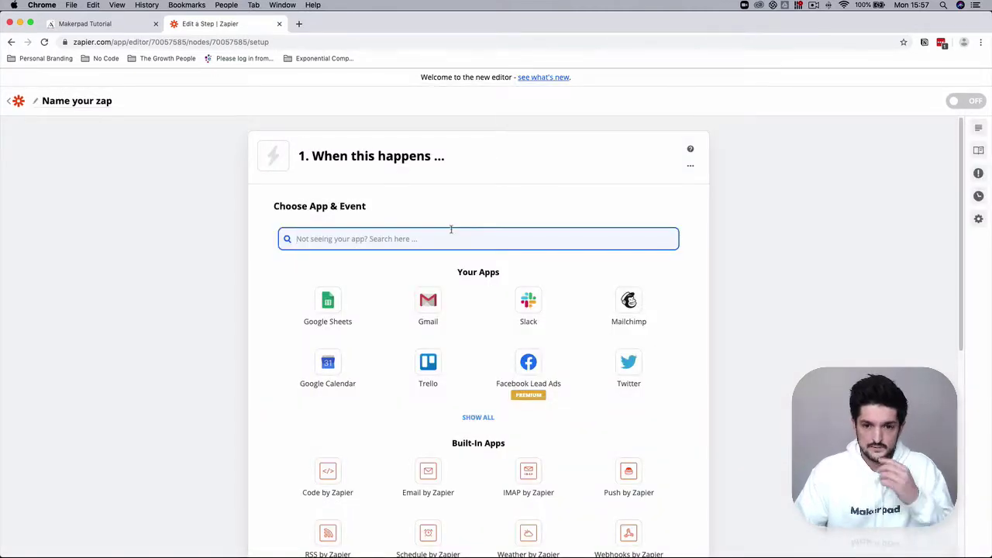
text(adalo)
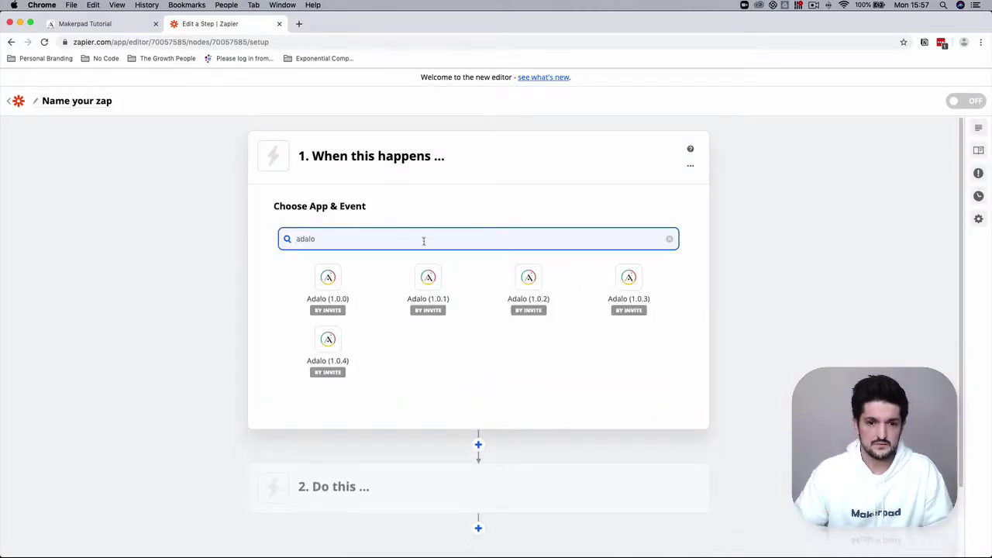
click(339, 359)
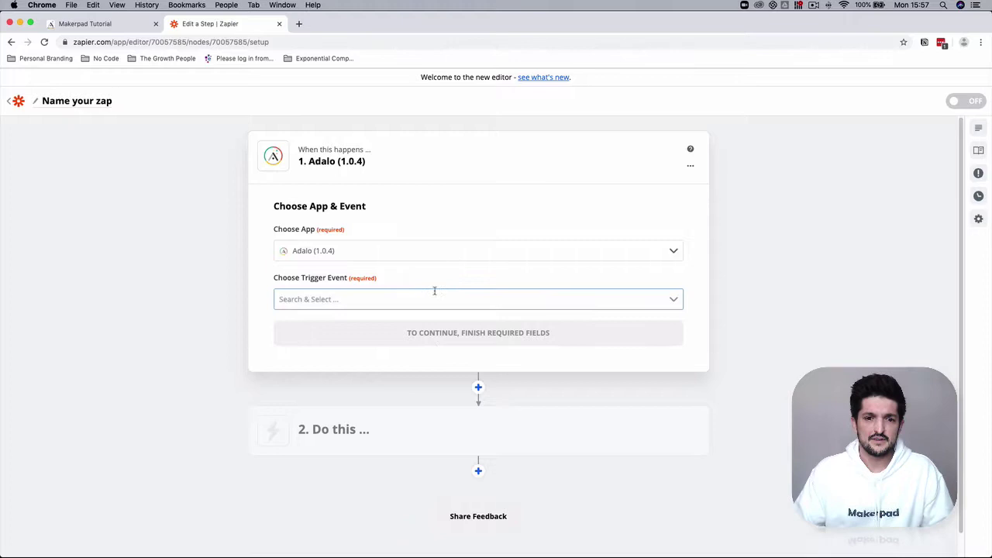
Step: Set the trigger event to New Record and bring up the Adalo sign-in window
click(489, 310)
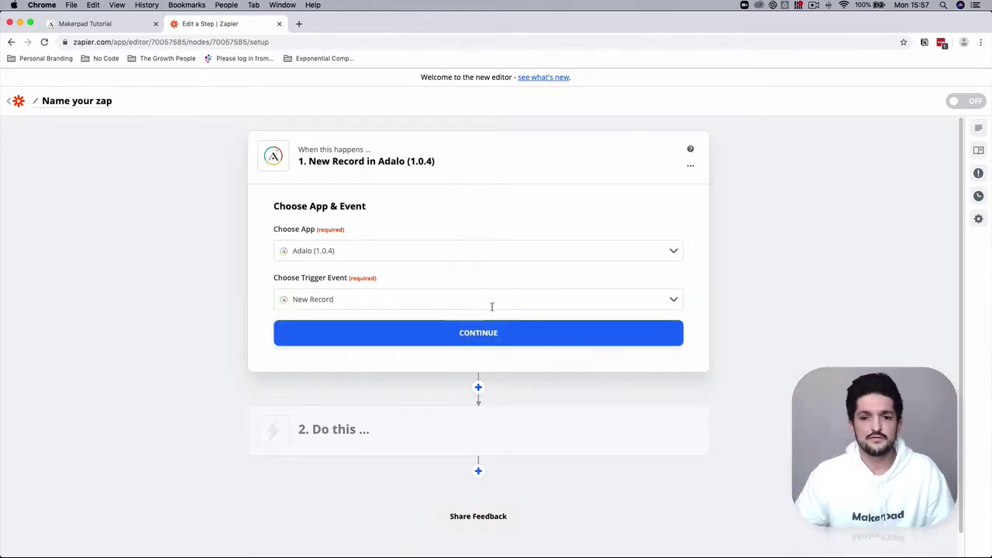
click(491, 303)
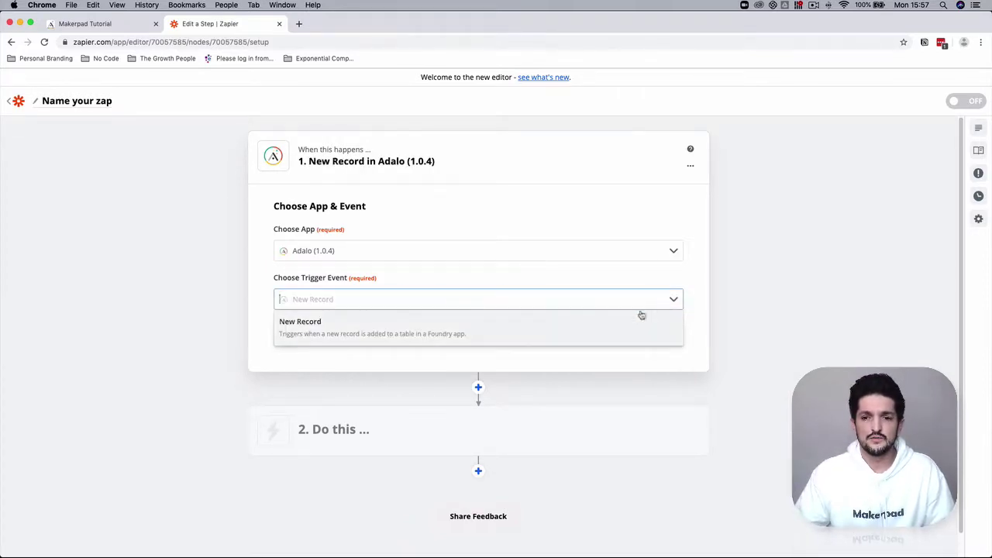
click(481, 330)
click(487, 299)
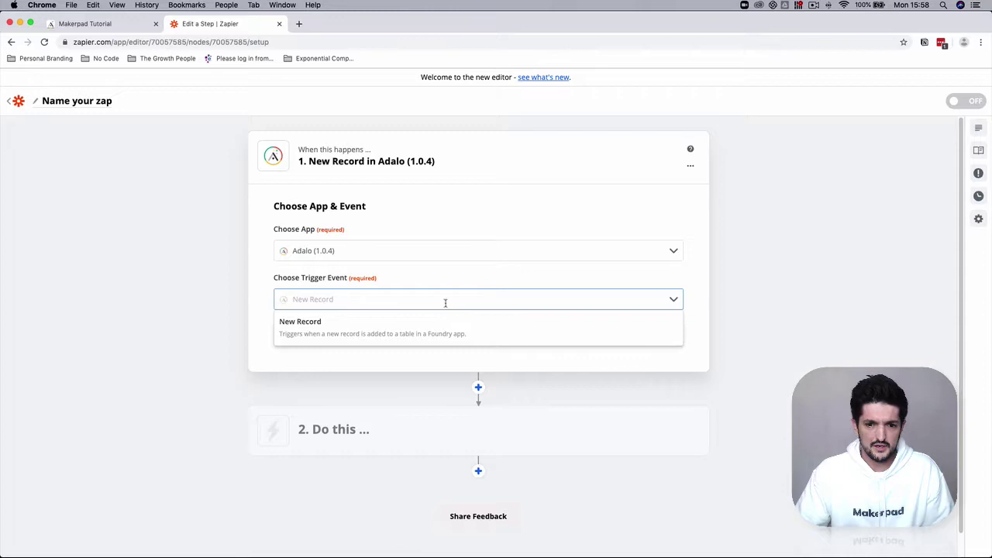
click(467, 326)
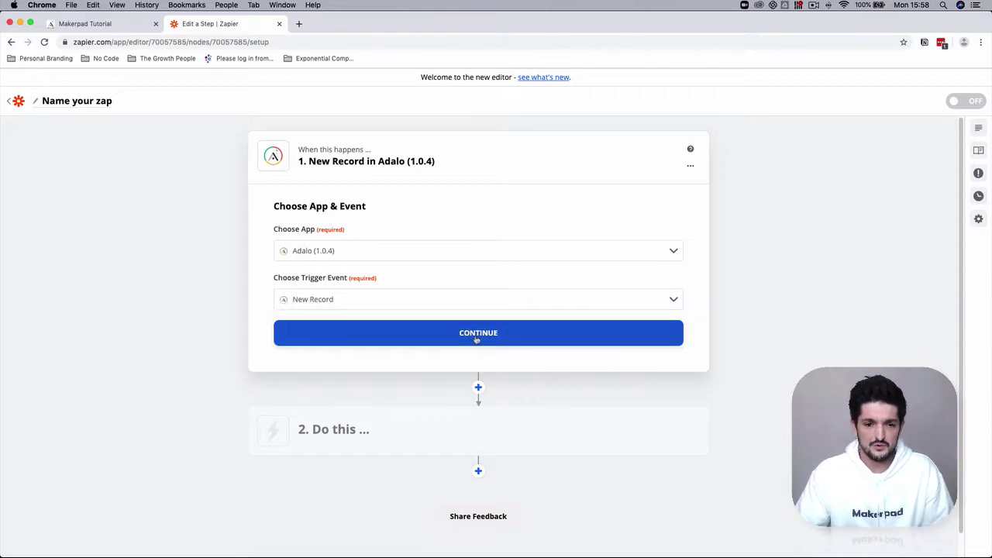
click(476, 335)
click(482, 262)
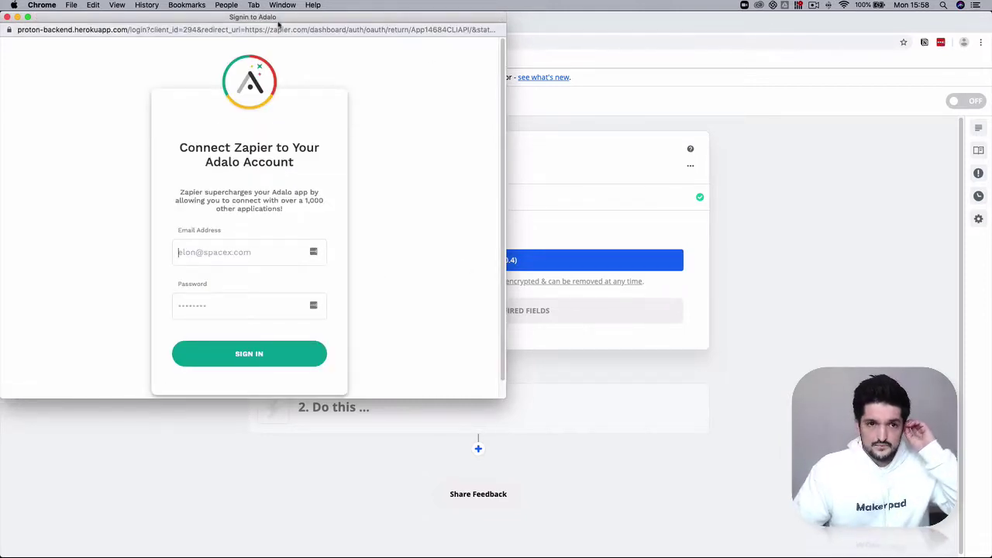
Step: Complete the Adalo sign-in popup so the trigger's Choose Account step returns
drag(278, 17, 496, 0)
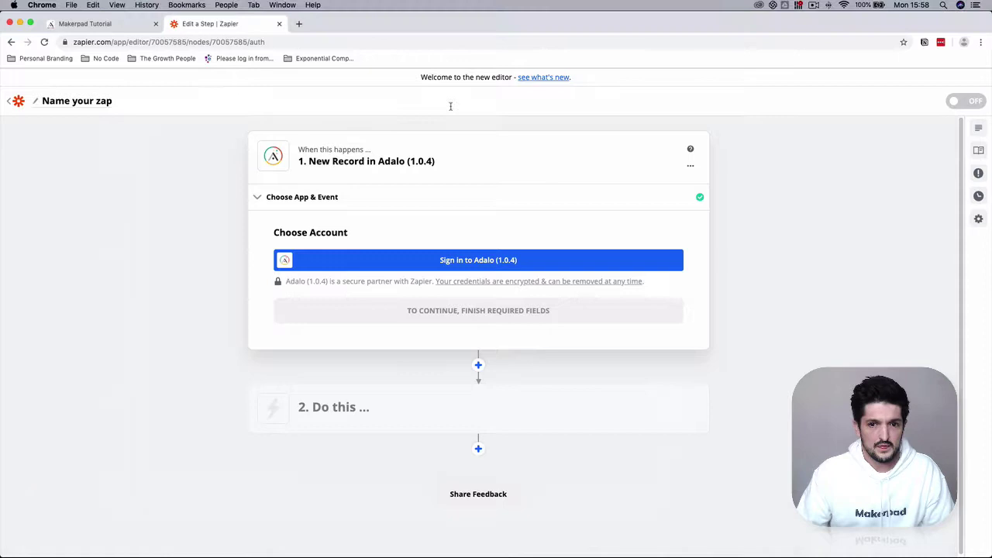
Step: Select the Adalo (1.0.4) #2 account, dismiss the extra sign-in popup, and continue to Customize Record
click(468, 277)
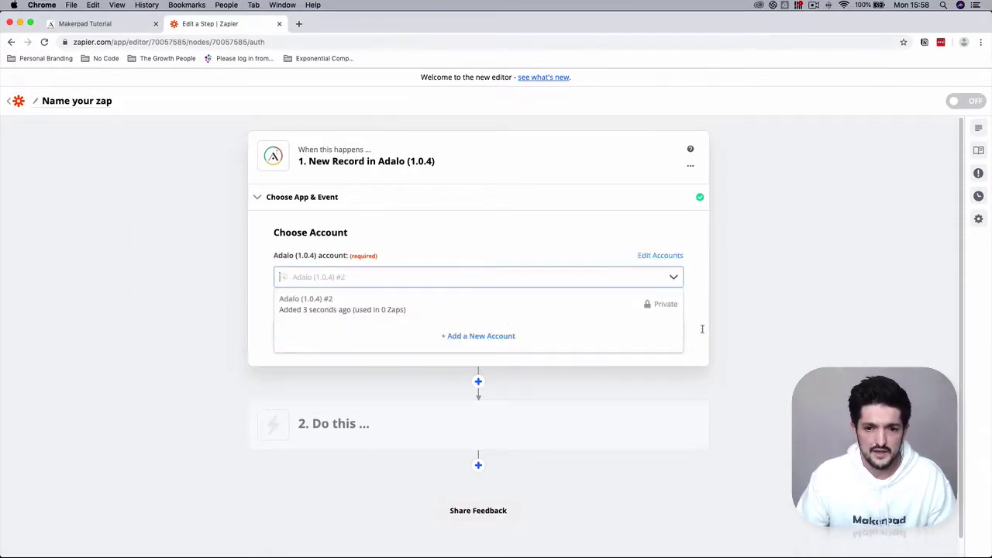
click(607, 341)
click(656, 277)
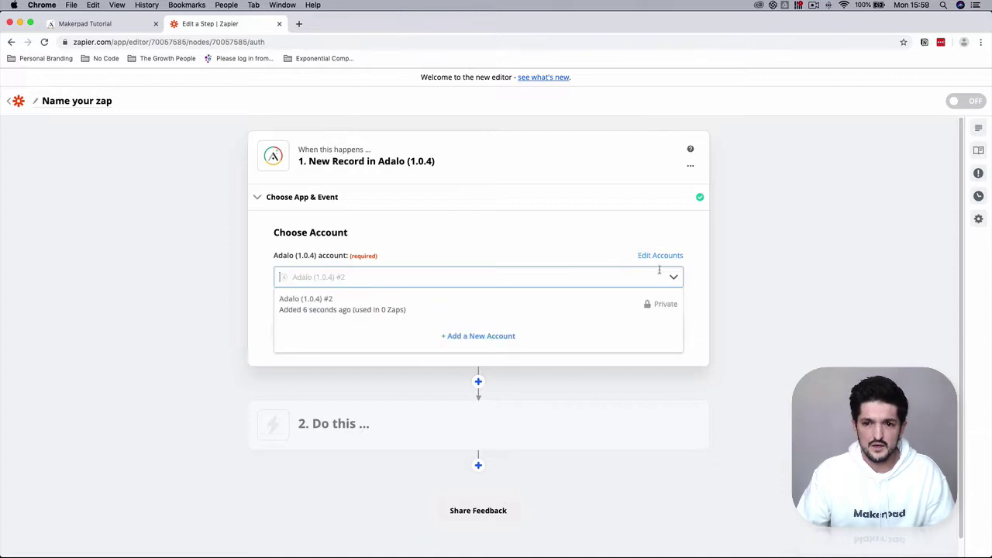
click(484, 335)
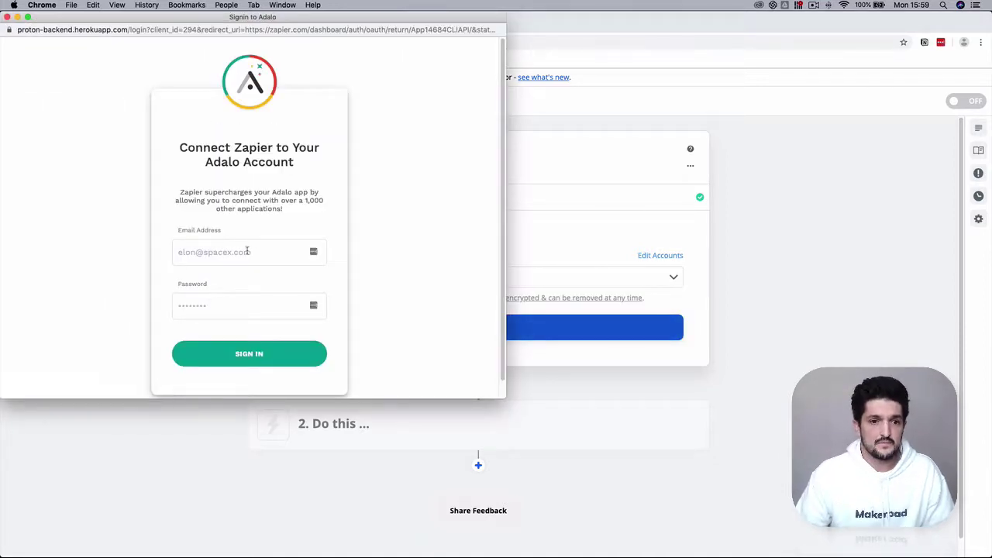
click(7, 17)
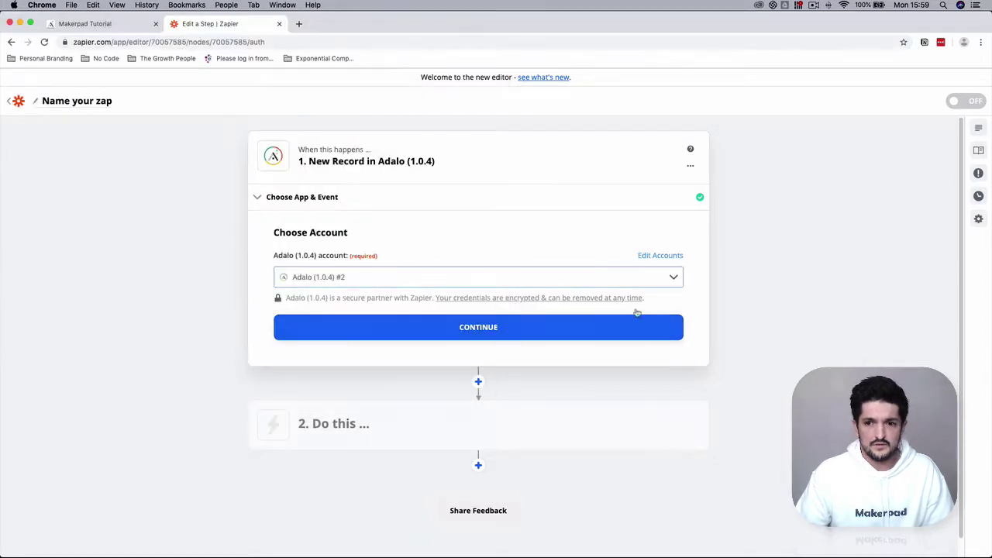
click(544, 339)
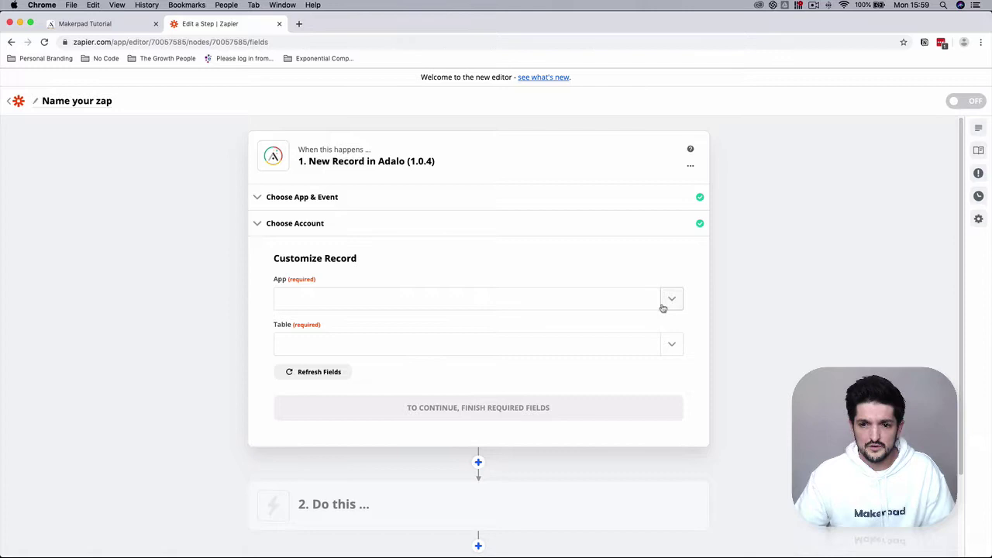
Step: Set App to Makerpad Tutorial and Table to Communities, then continue to the test step
click(661, 305)
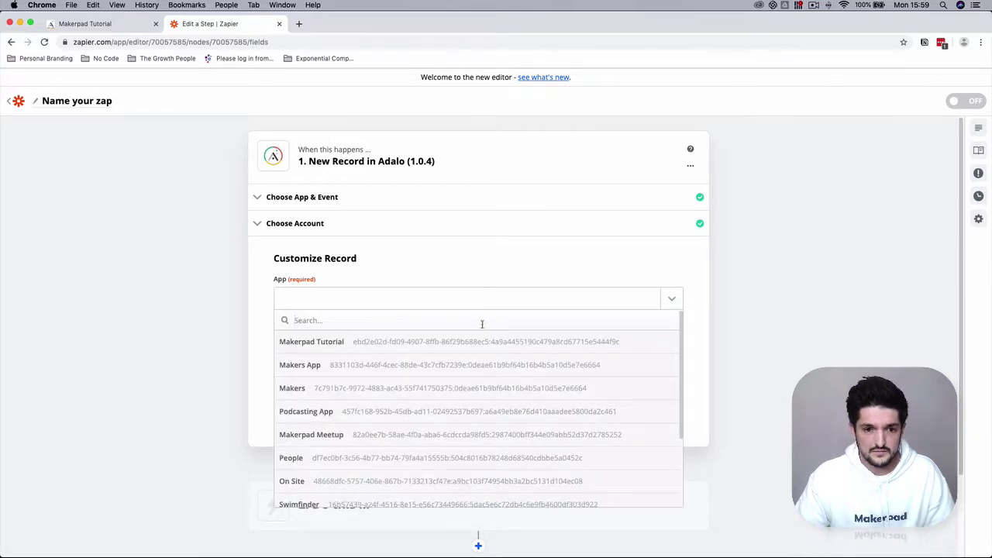
click(458, 348)
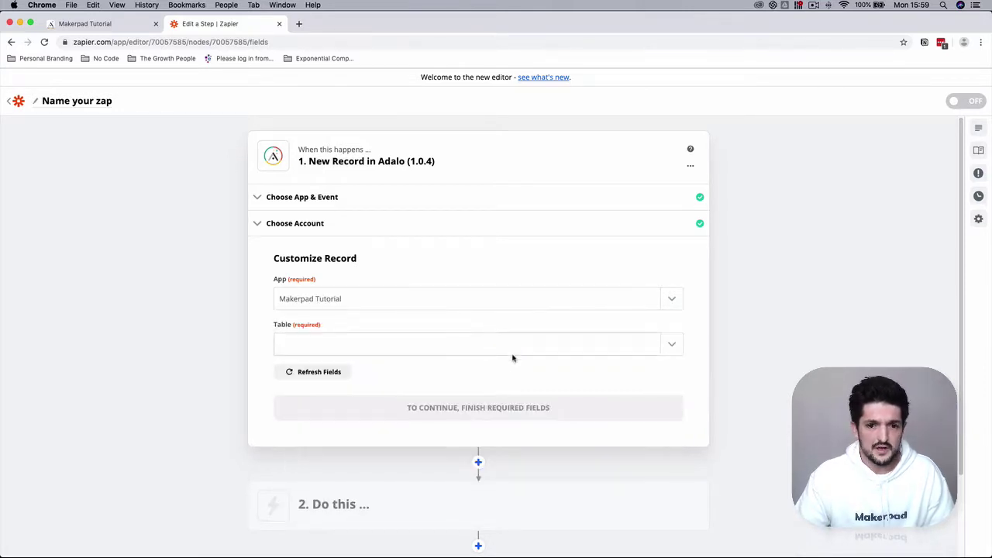
click(659, 346)
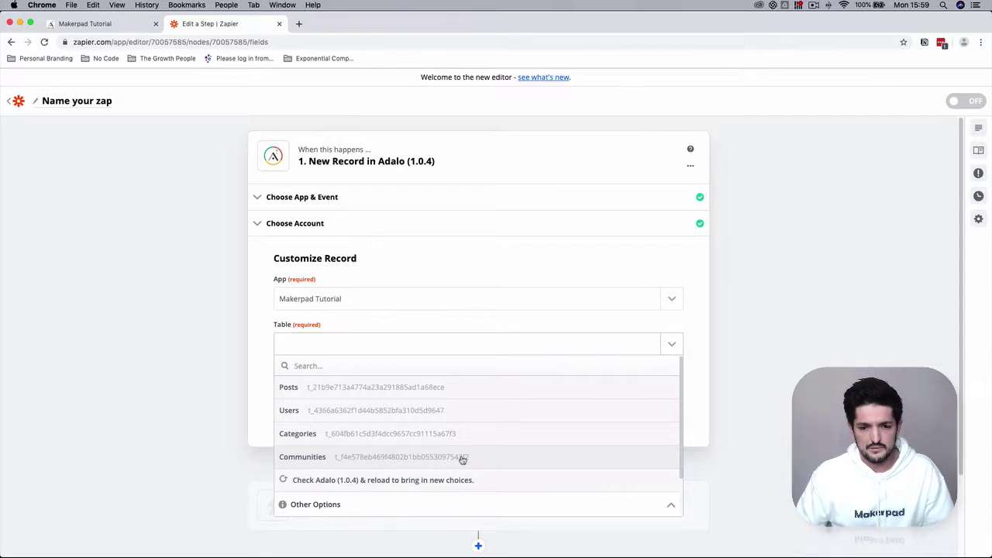
click(468, 458)
click(462, 409)
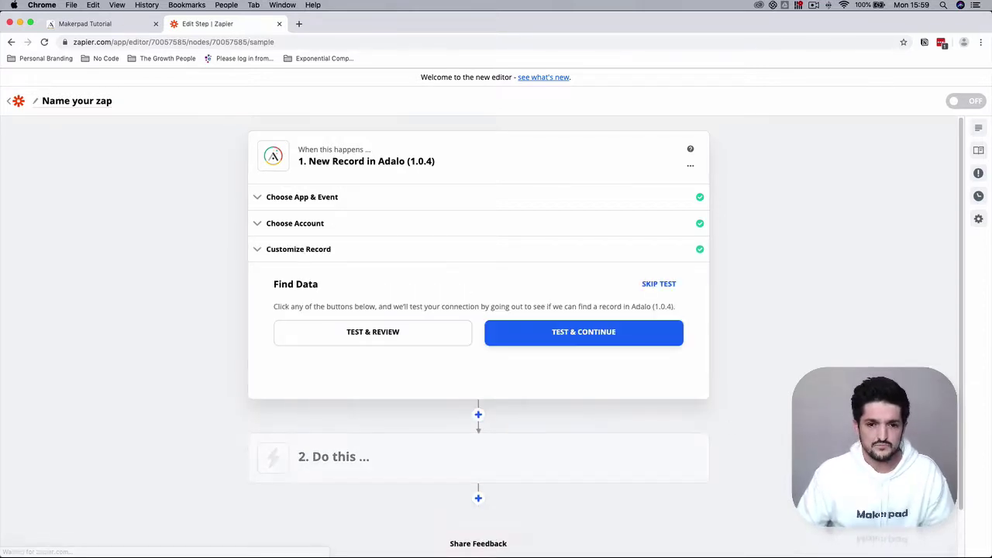
Step: Test the New Record trigger and add a second action step to show the app chooser
click(558, 338)
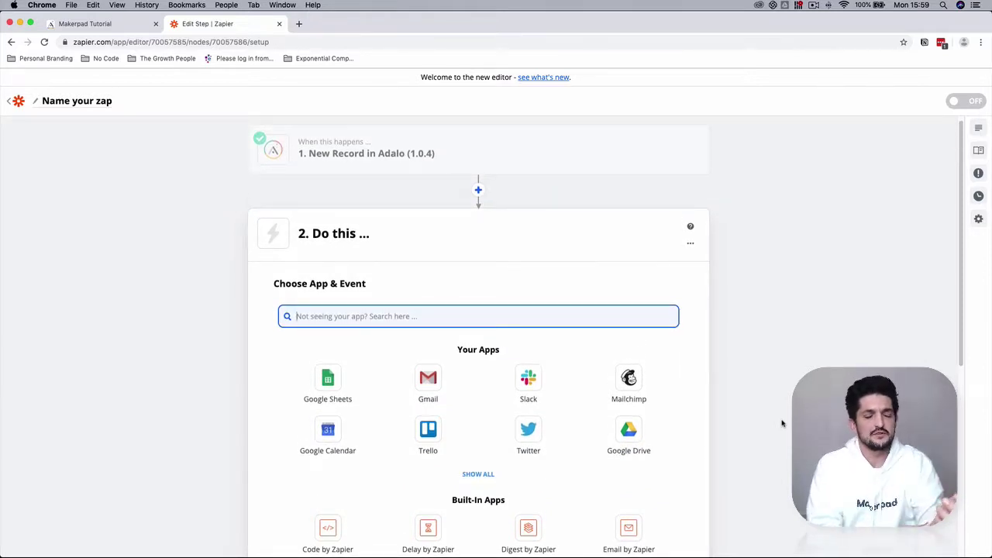
click(783, 423)
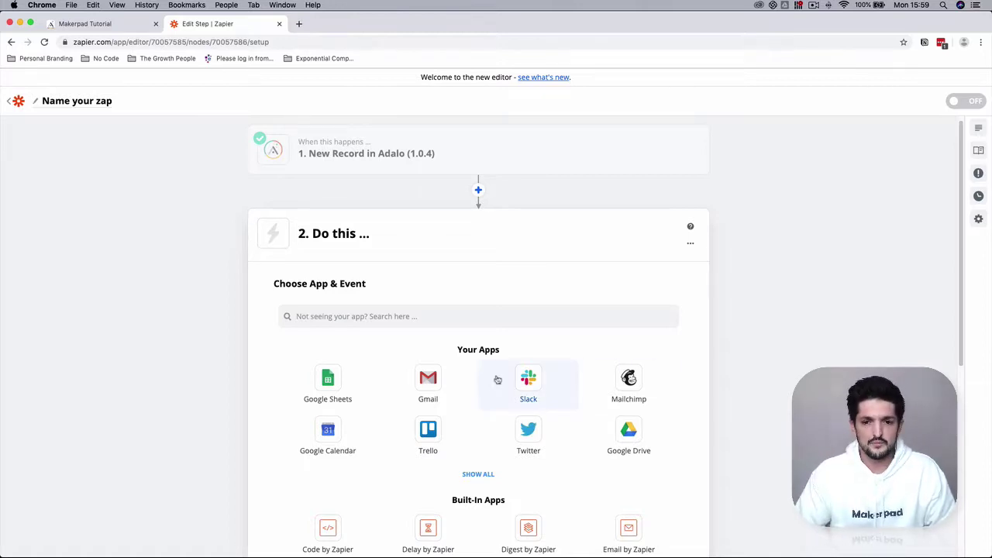
Step: Set step 2 to Slack's Send Direct Message event using the connected Slack account
click(528, 384)
click(468, 376)
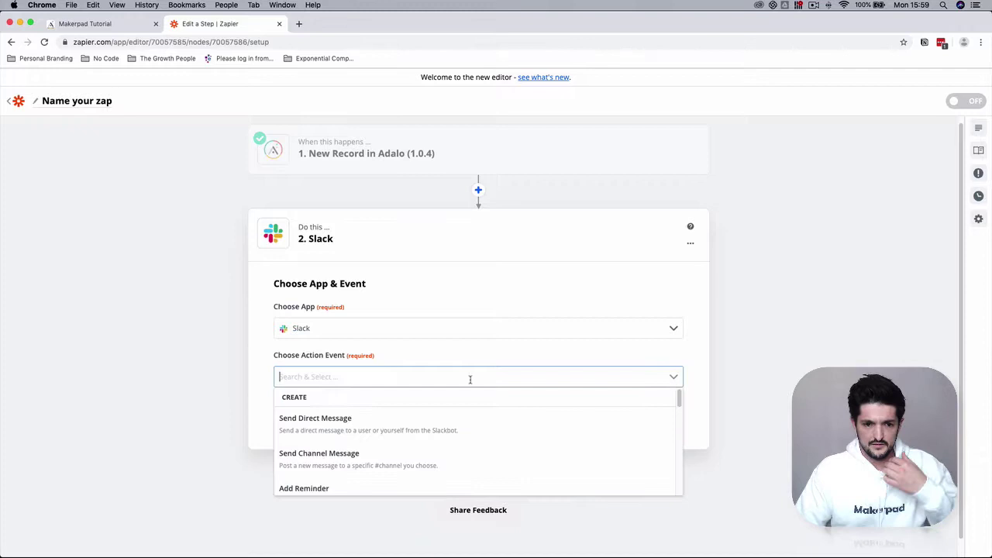
click(478, 430)
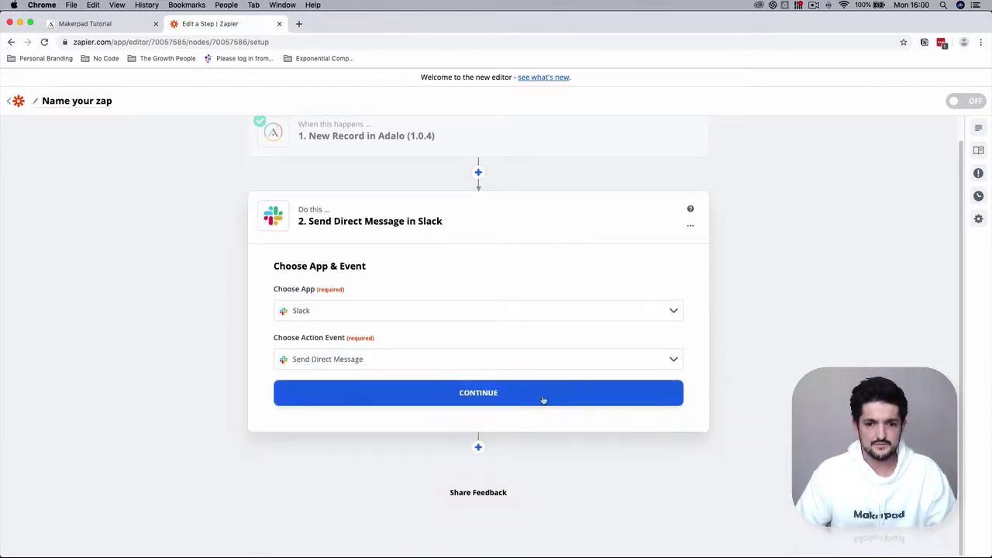
click(526, 401)
click(461, 359)
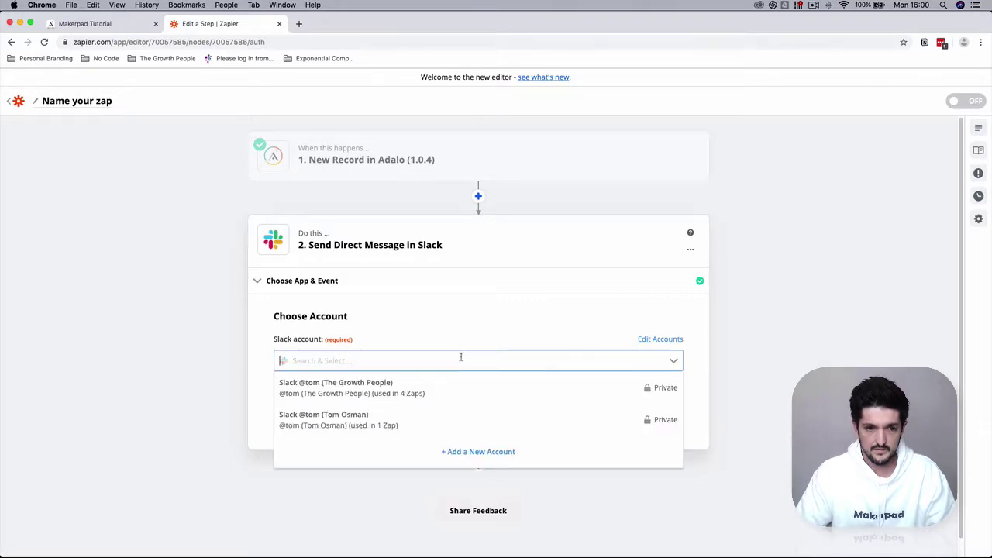
click(474, 422)
click(542, 422)
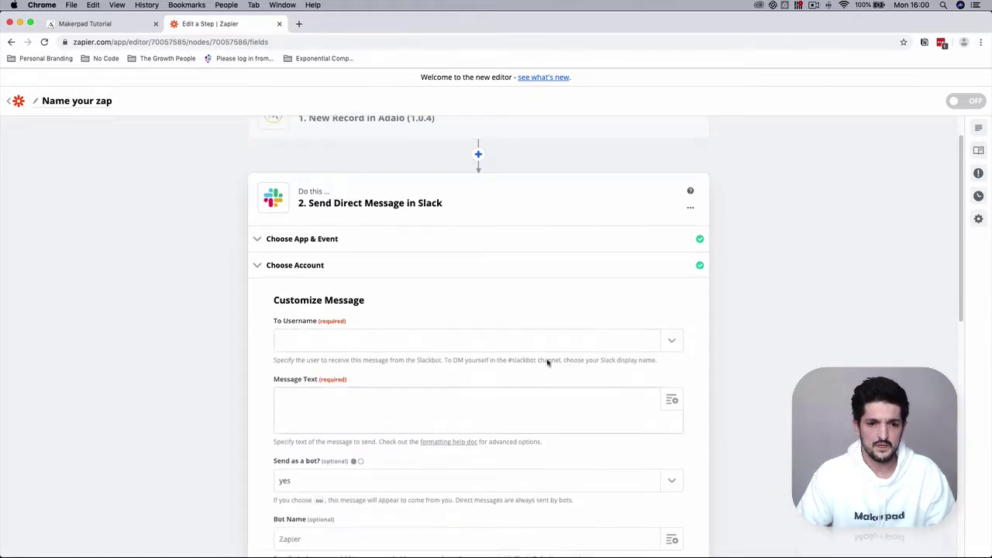
Step: Address the DM to yourself and begin Message Text with a greeting line
click(474, 341)
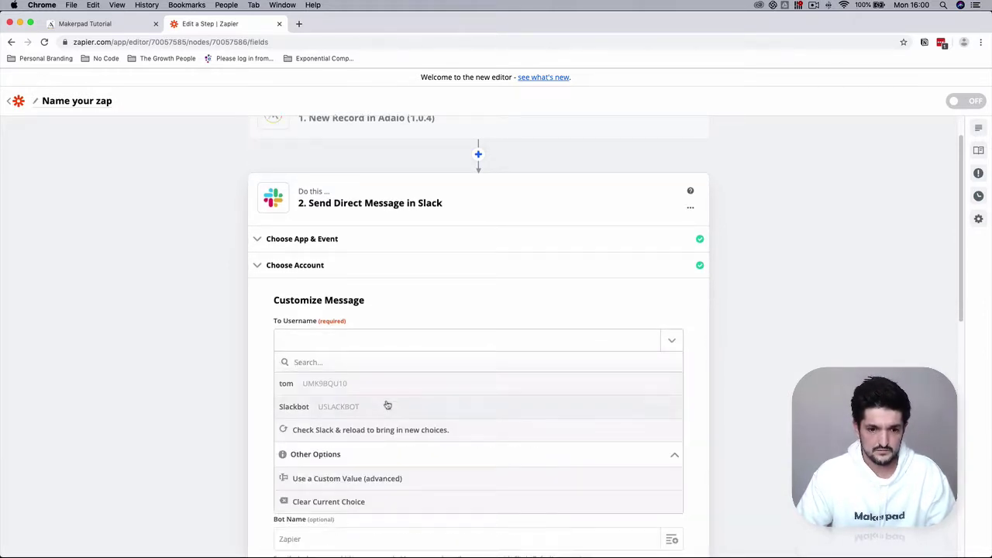
click(428, 388)
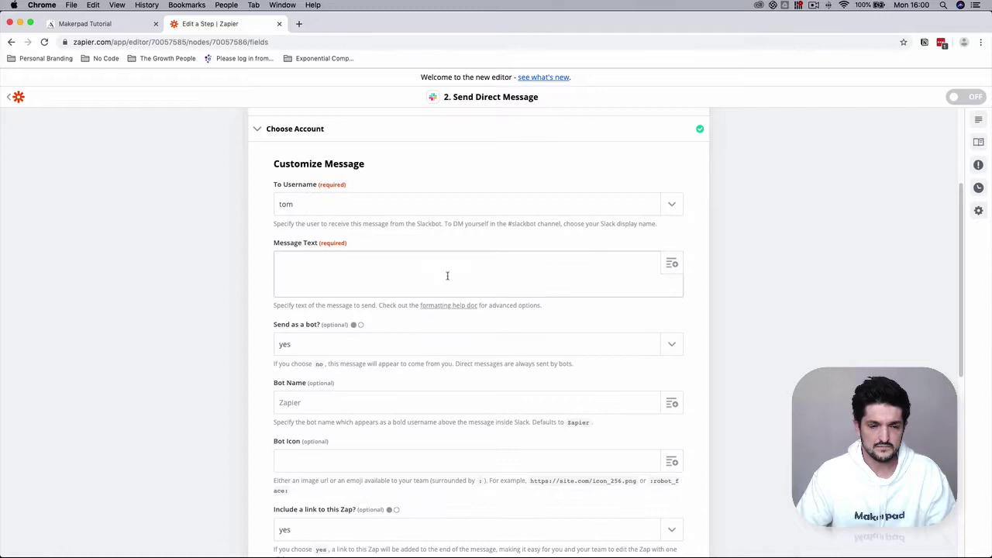
click(456, 276)
text(Hey Tom,)
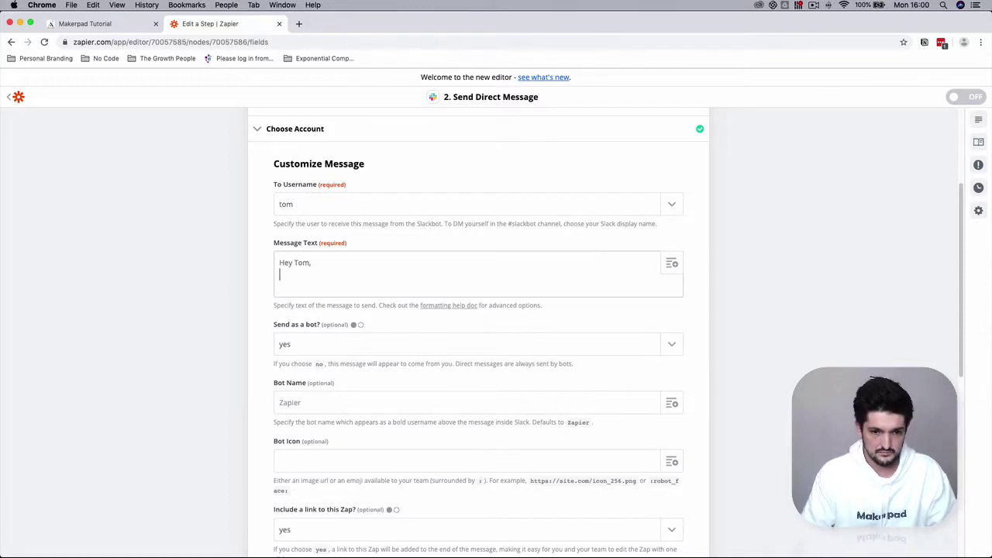
key(Return)
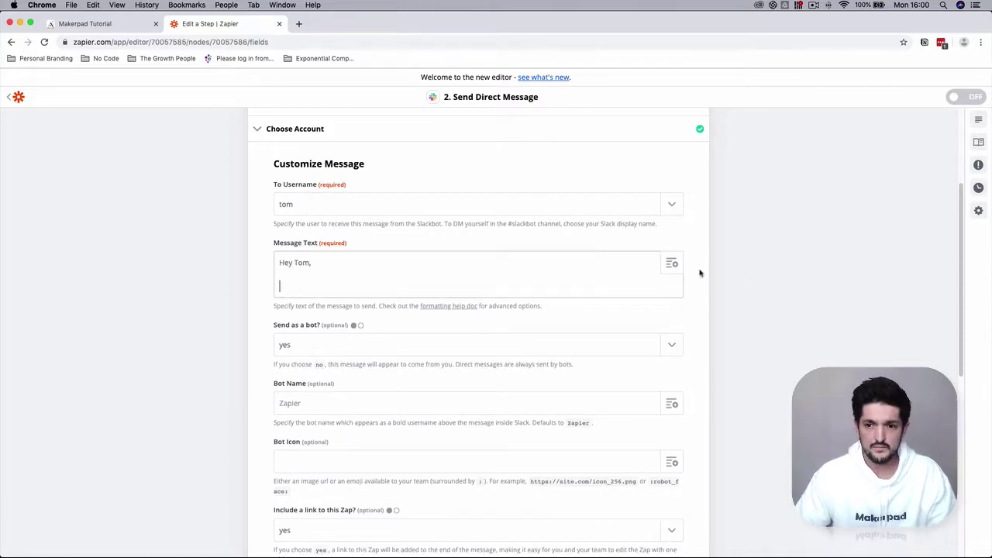
Step: Insert the Community Owner > Full Name field followed by 'just created the community'
click(673, 265)
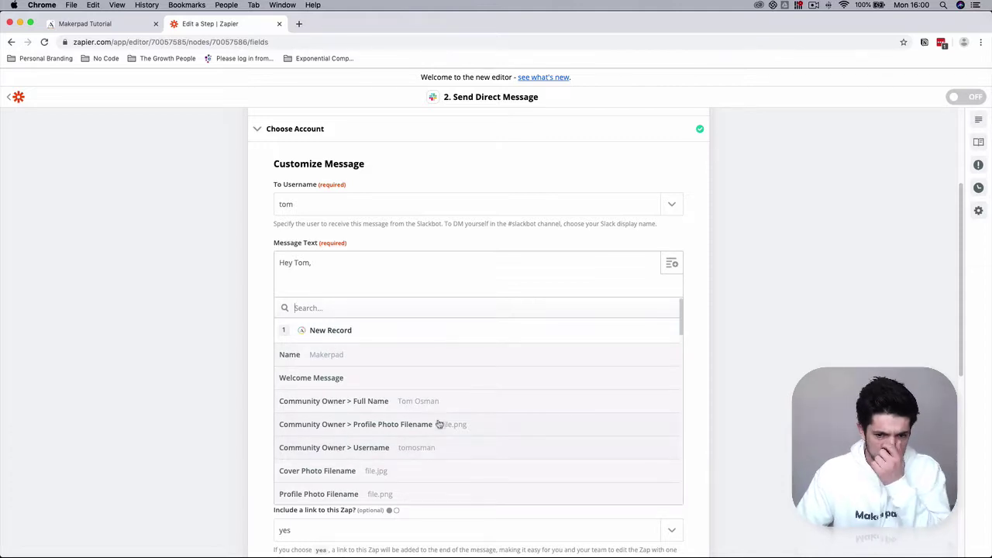
scroll(457, 410, down, 1)
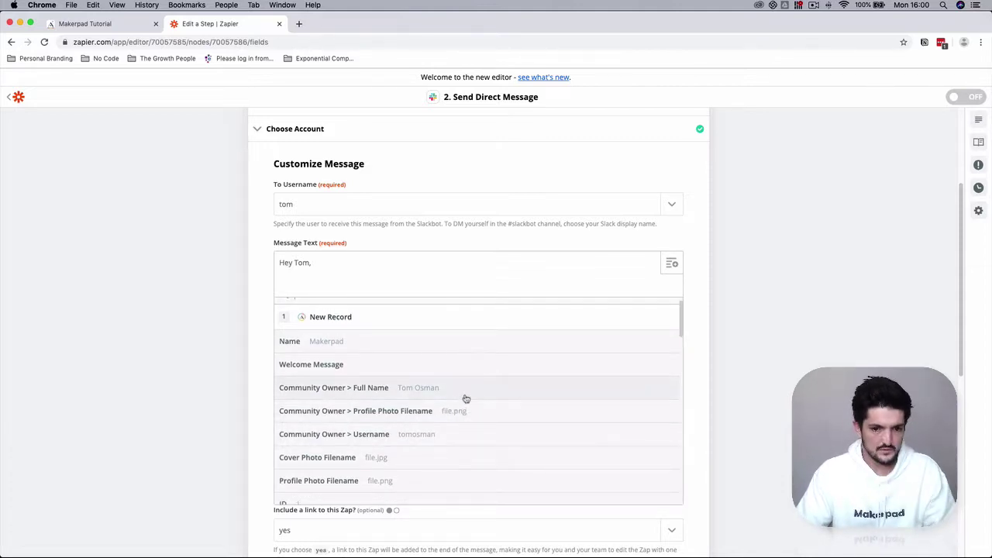
click(467, 395)
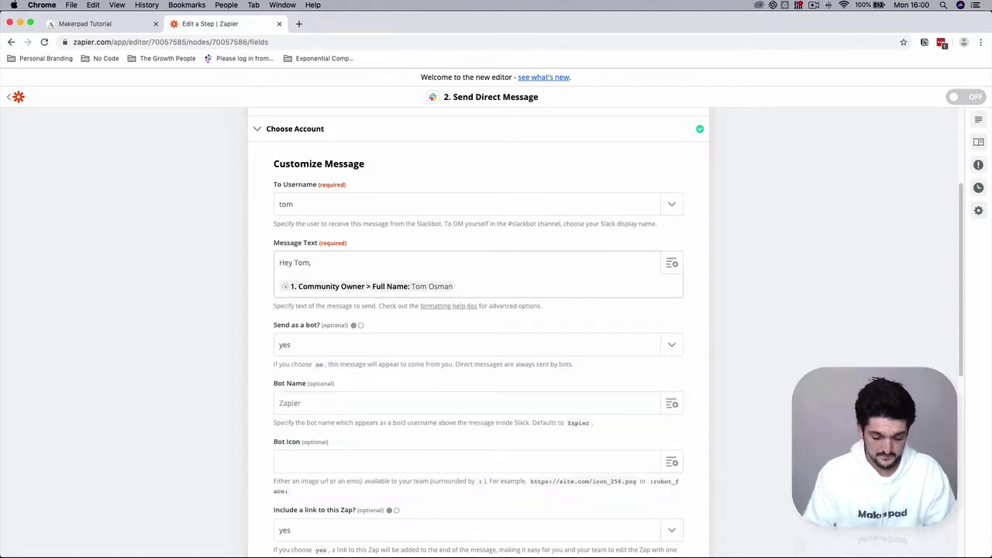
text(just cre)
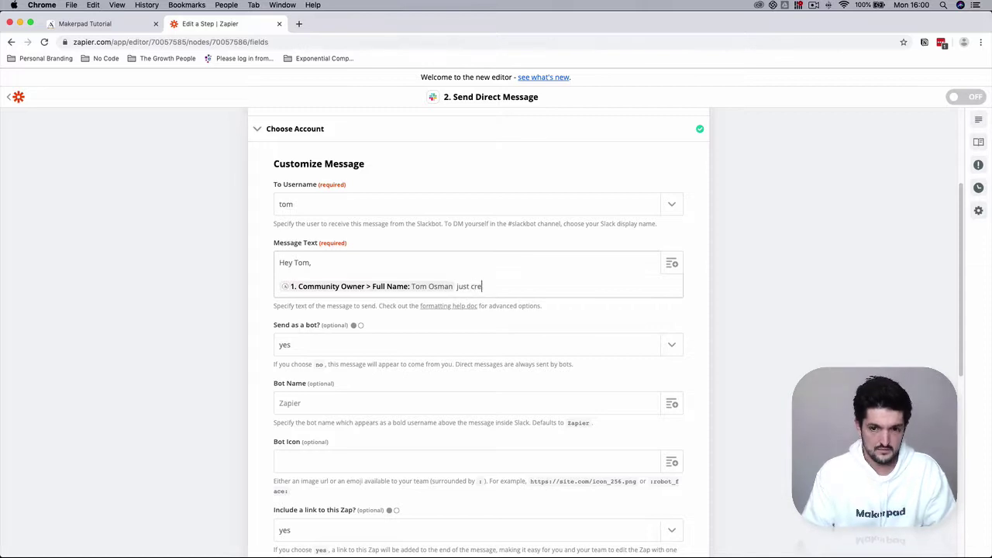
text(ated a communityu)
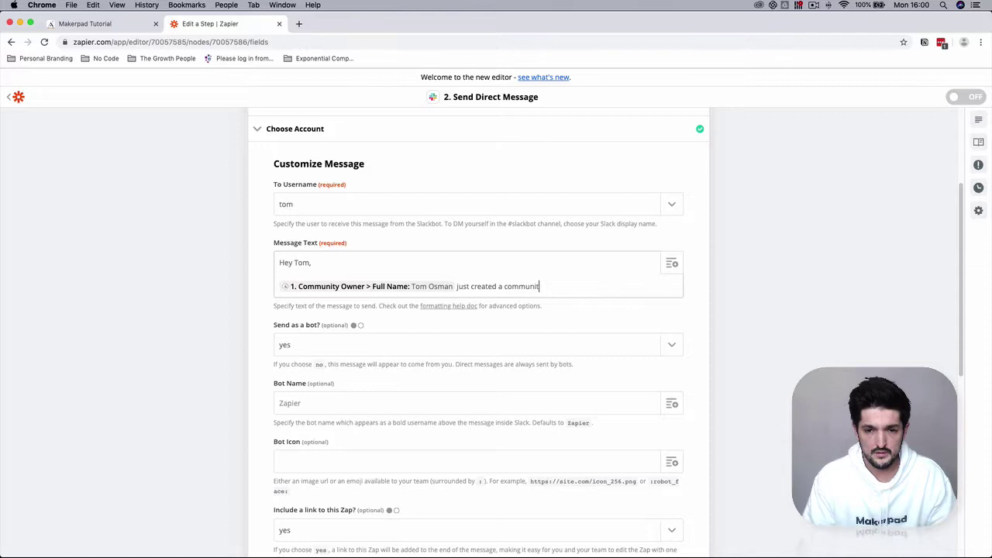
key(BackSpace)
key(BackSpace)
key(BackSpace)
key(BackSpace)
key(BackSpace)
key(BackSpace)
key(BackSpace)
key(BackSpace)
key(BackSpace)
key(BackSpace)
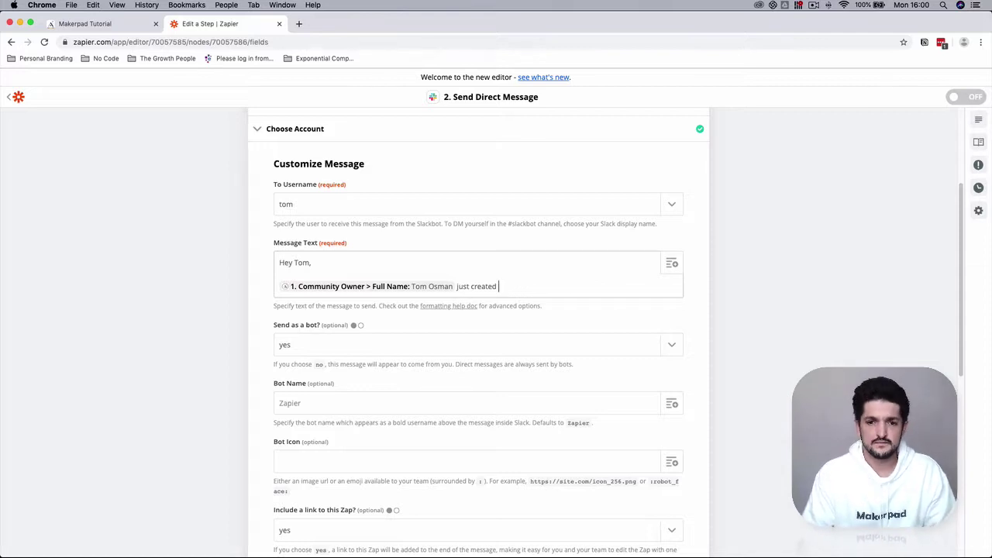
text(the community)
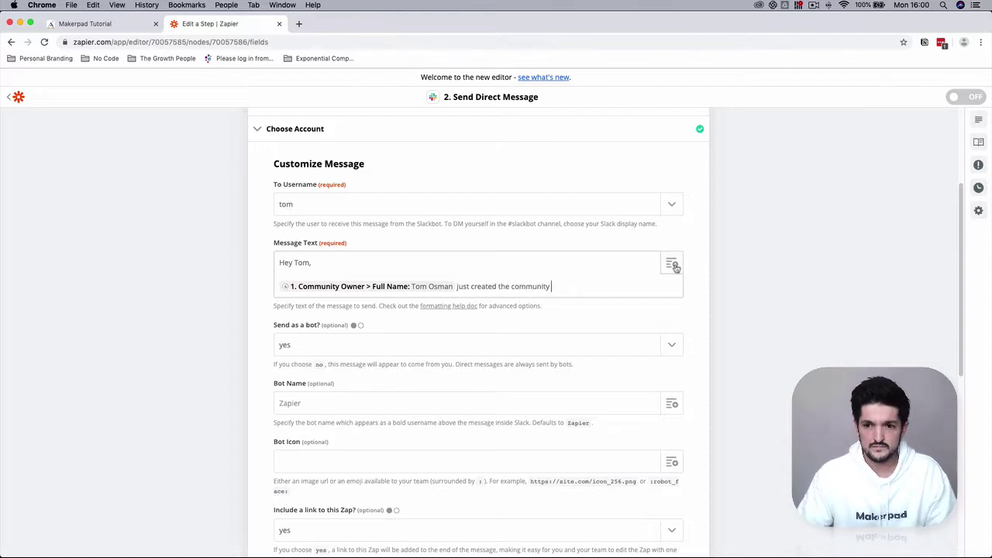
Step: Insert the community Name field at the end of the message
click(672, 264)
scroll(500, 462, down, 1)
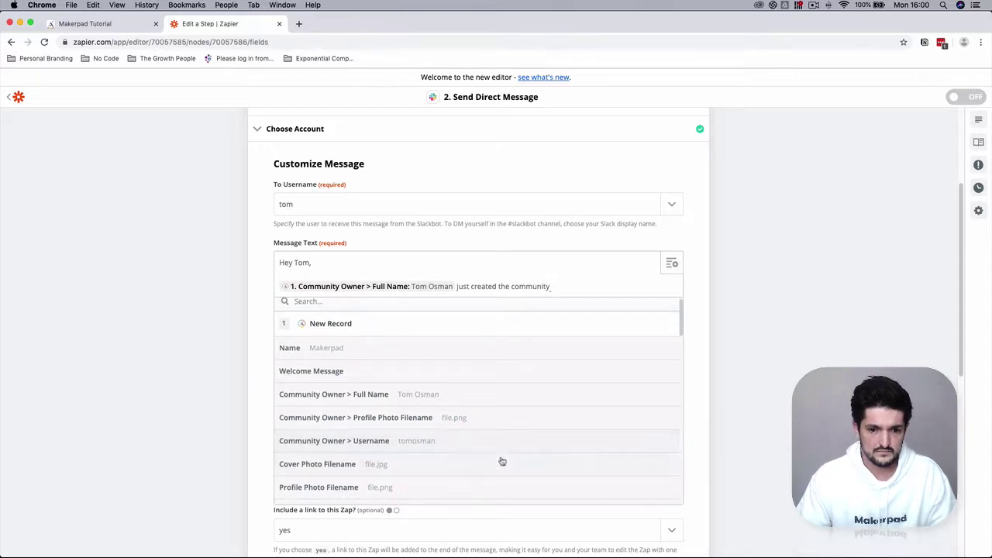
scroll(501, 461, down, 1)
scroll(450, 468, down, 10)
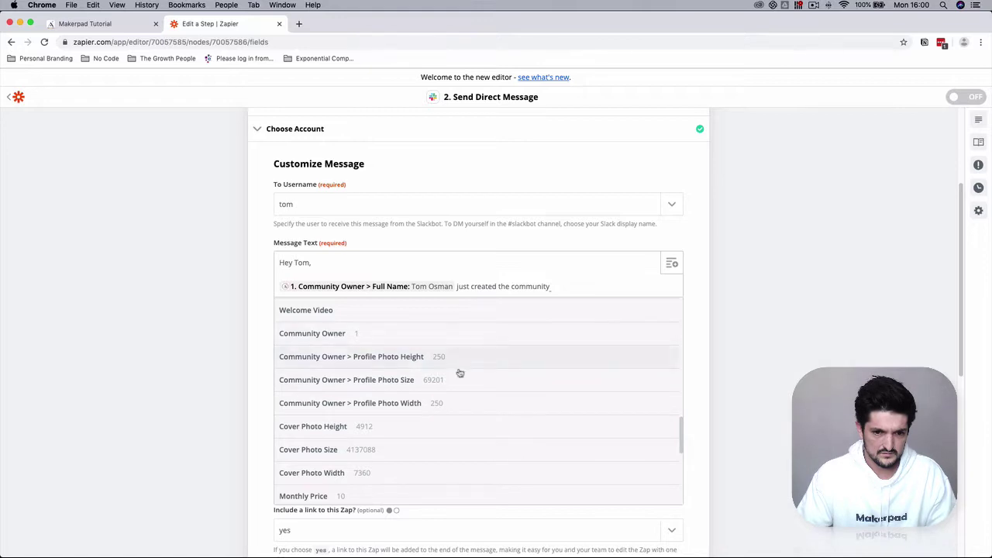
scroll(460, 441, down, 4)
scroll(461, 432, down, 4)
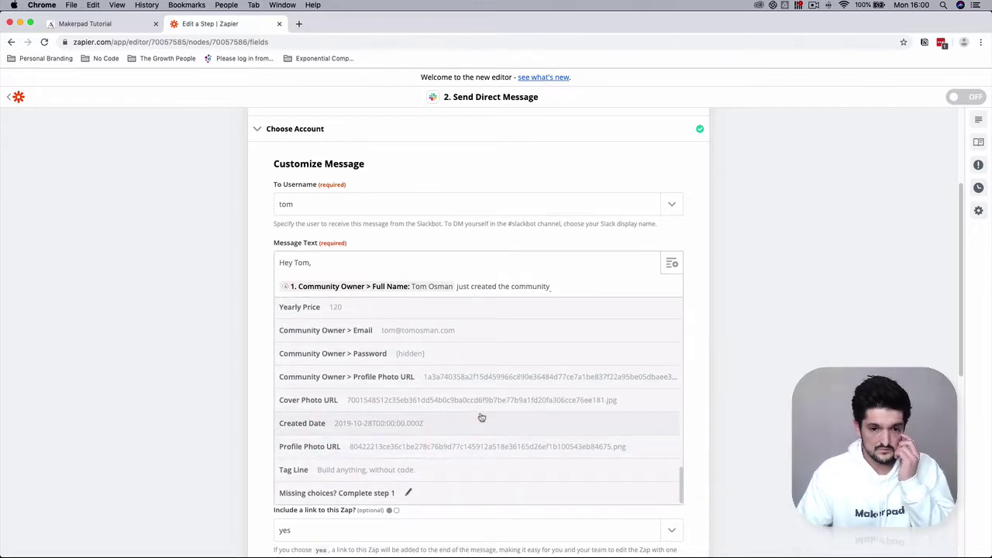
scroll(489, 442, up, 2)
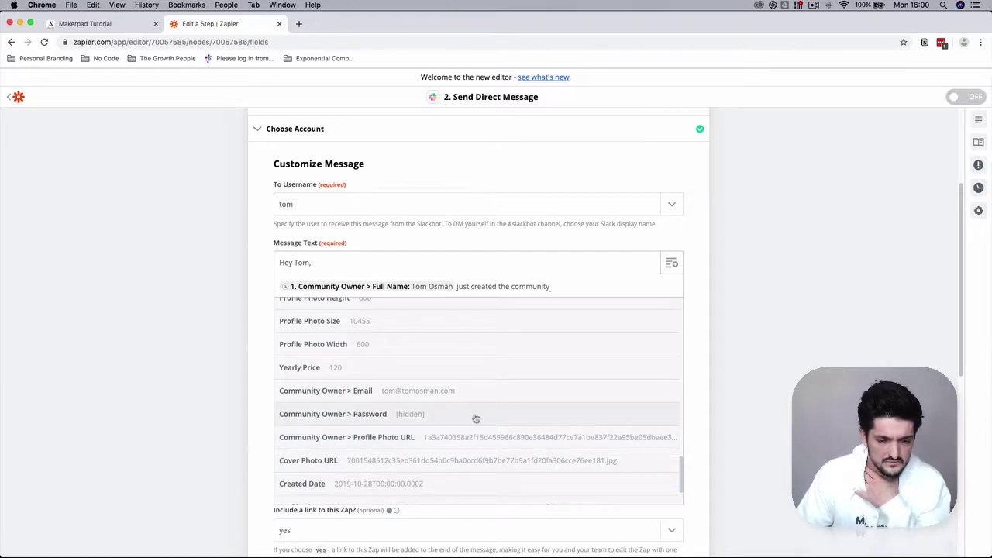
scroll(474, 430, up, 1)
scroll(477, 418, up, 5)
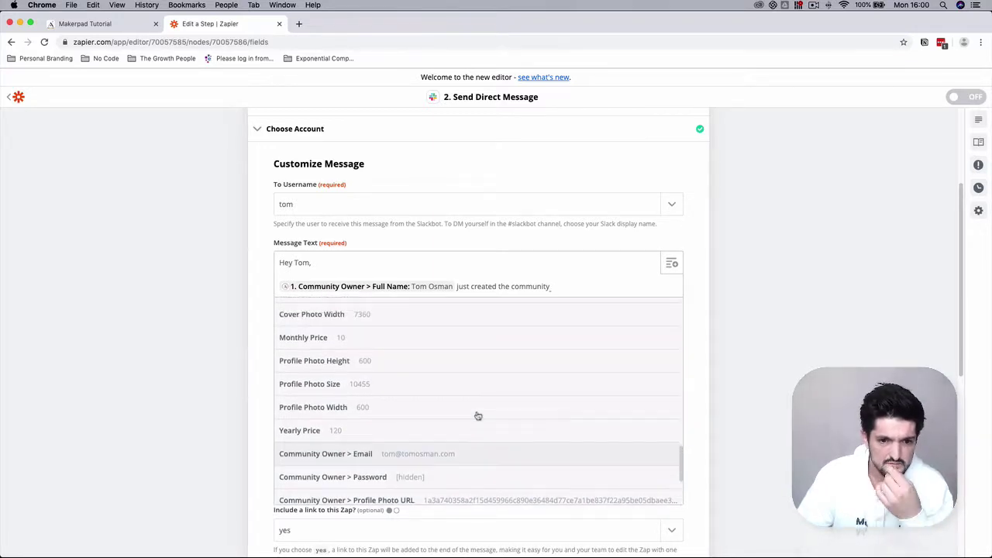
scroll(477, 416, up, 5)
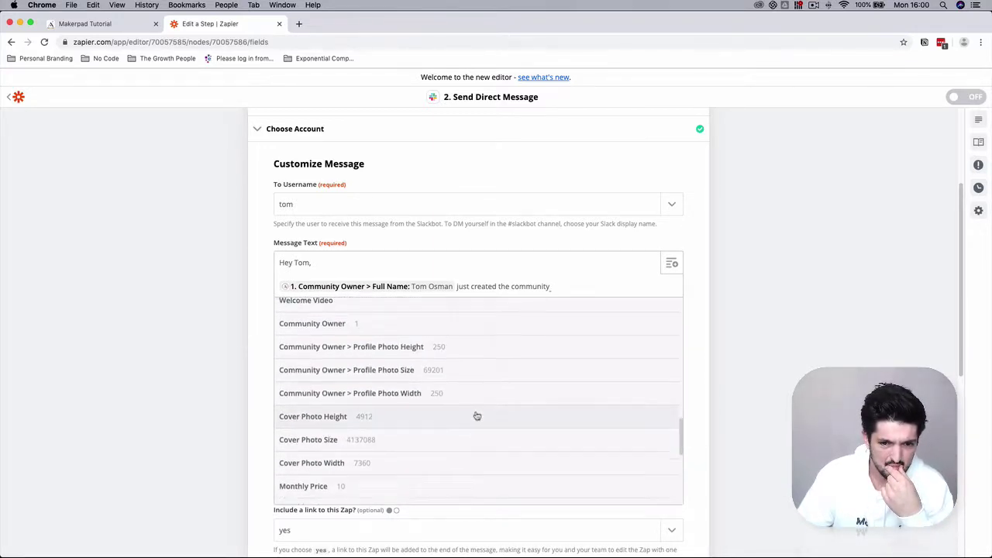
scroll(476, 416, up, 5)
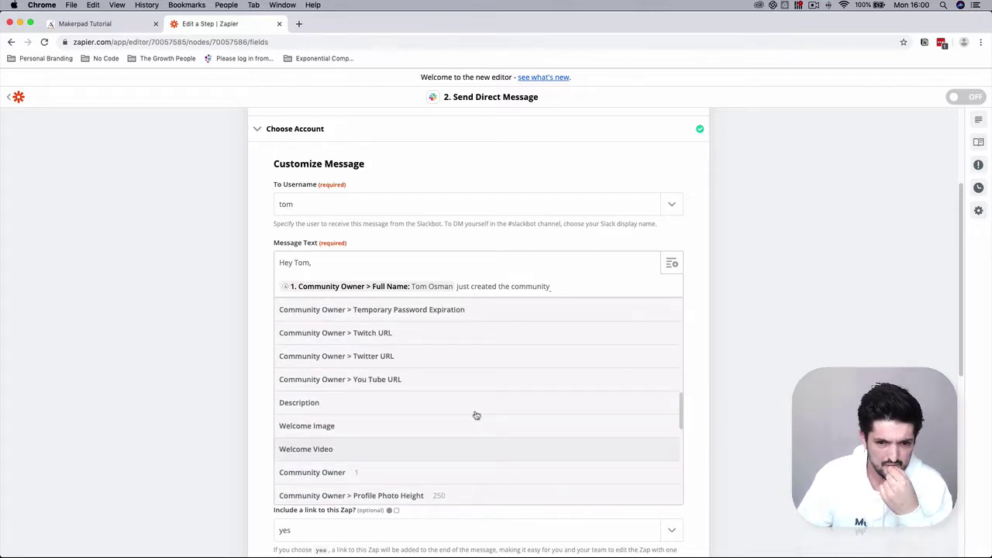
scroll(450, 413, up, 8)
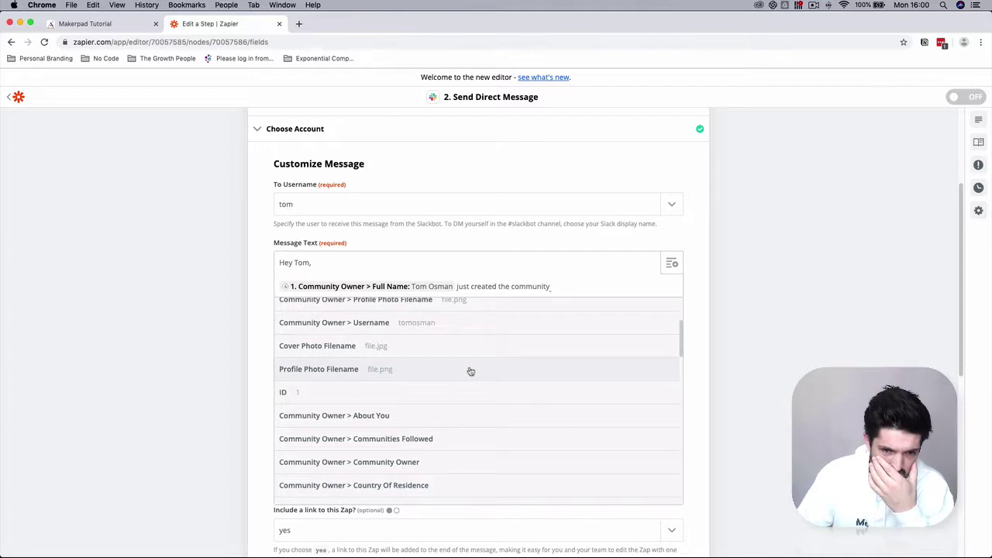
scroll(469, 372, up, 2)
scroll(471, 371, up, 4)
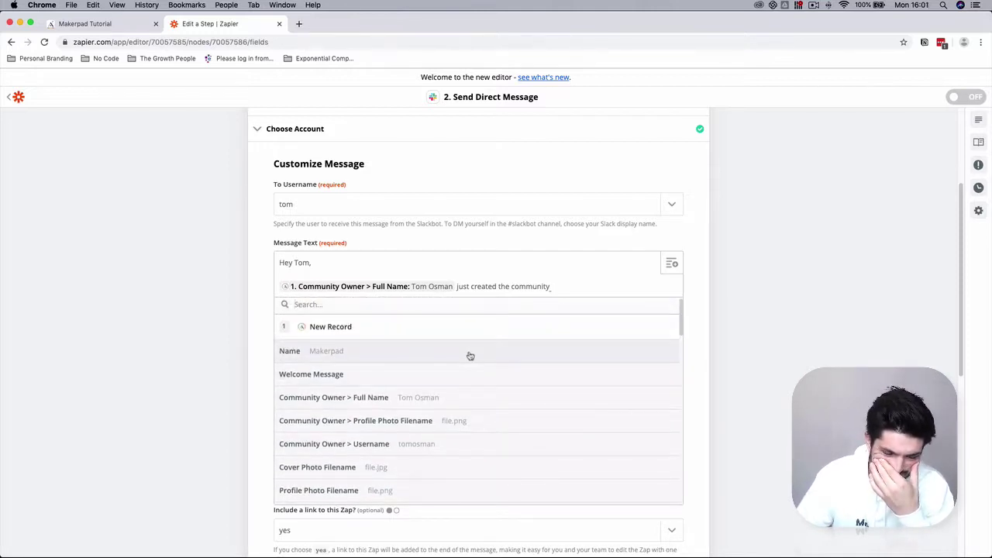
click(470, 356)
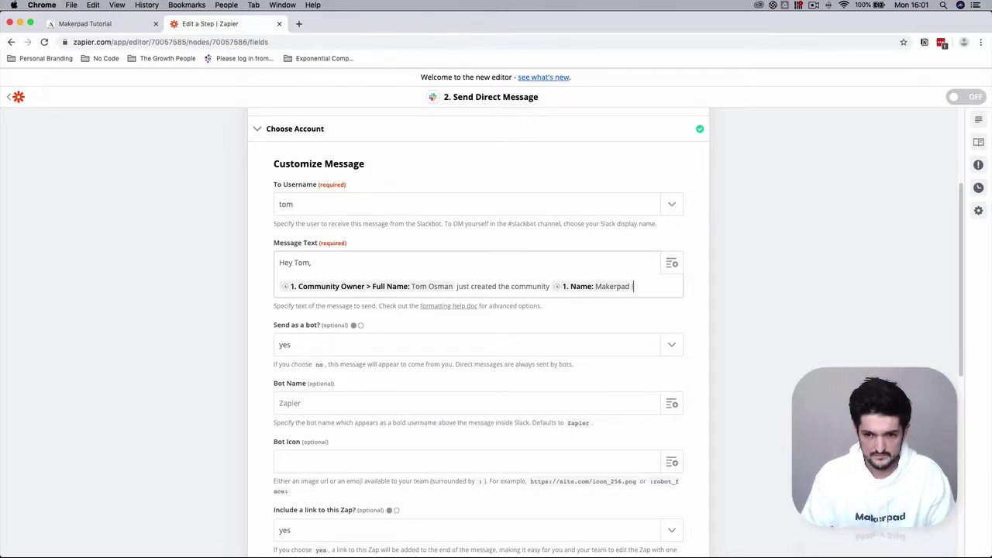
Step: End the message with '!' and remove the greeting and blank lines above it
text(!)
key(Return)
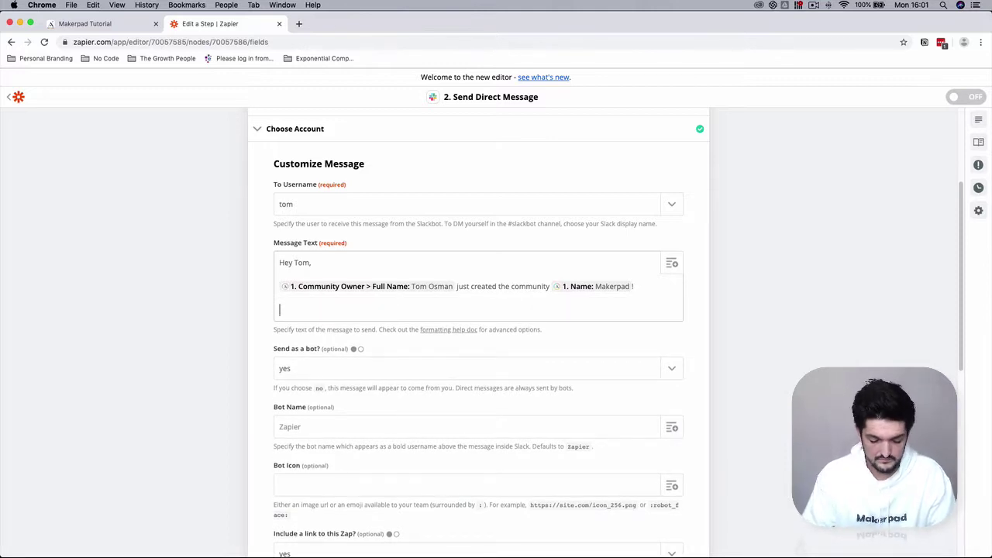
key(BackSpace)
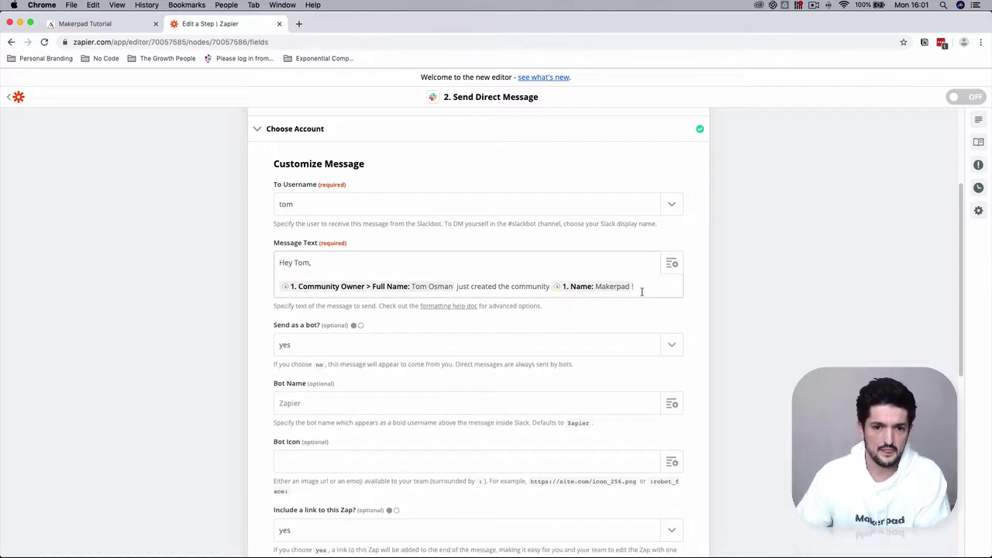
drag(313, 263, 279, 264)
key(BackSpace)
key(Delete)
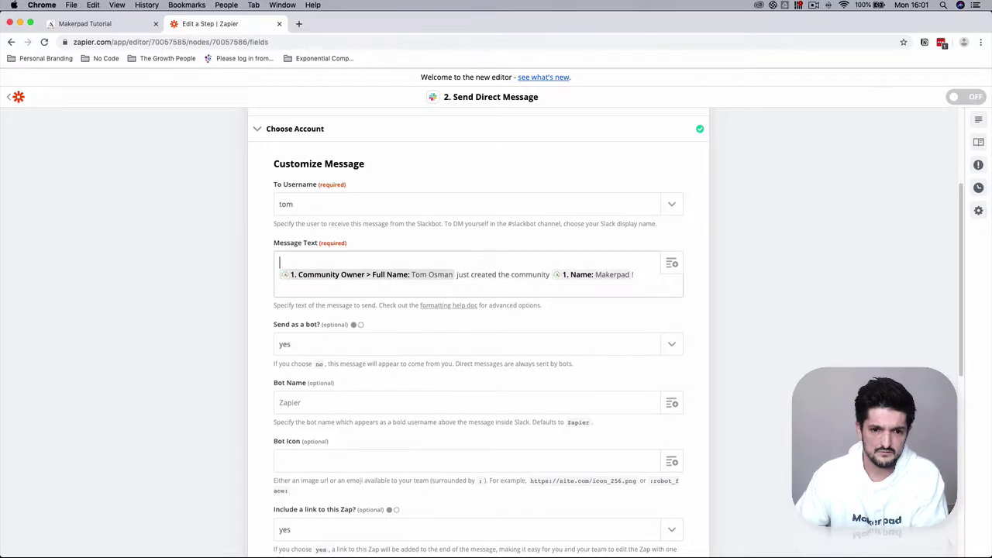
key(Delete)
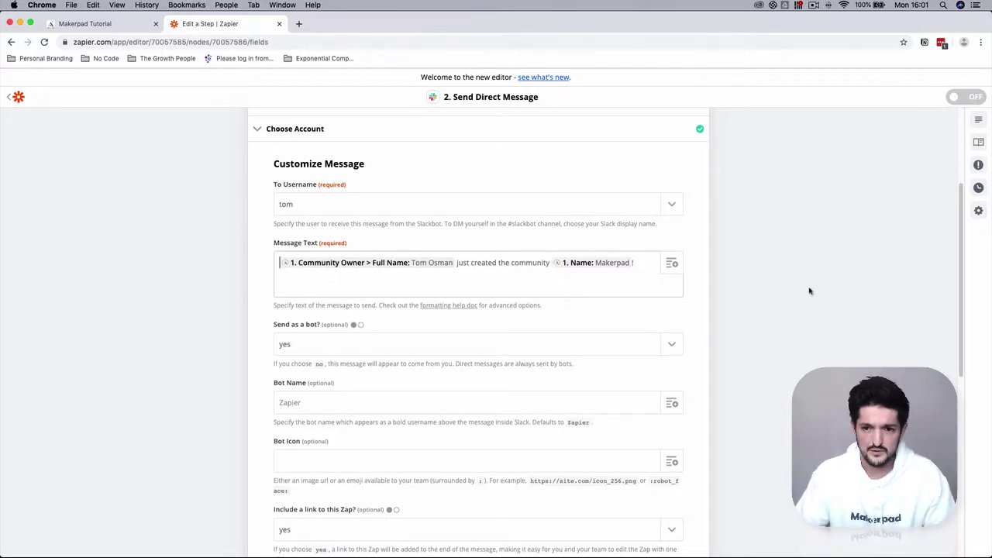
Step: Set Bot Name to 'Makerpad Adalo Tutorial' and send a test DM to Slack
scroll(487, 395, down, 1)
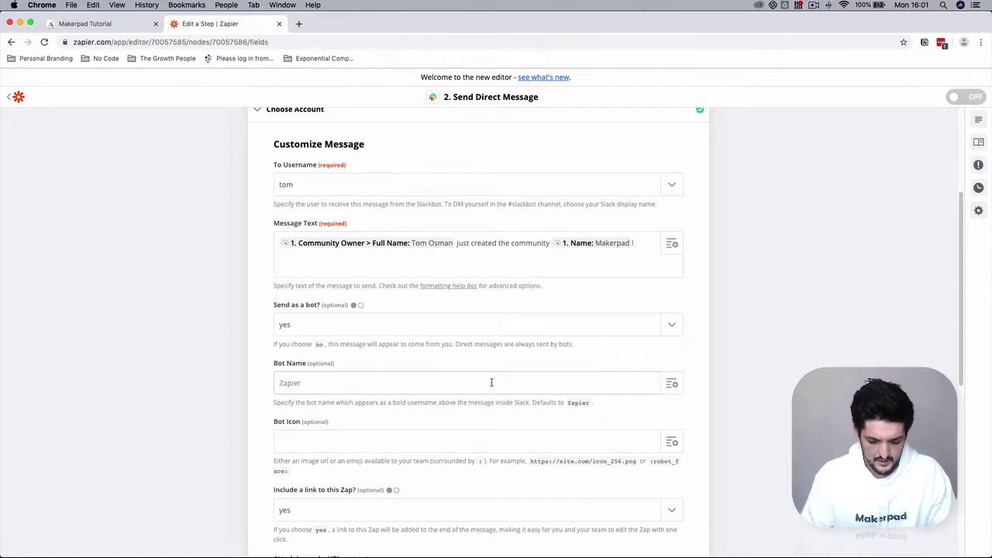
click(490, 382)
text(Makerpad Adalo Tutorial)
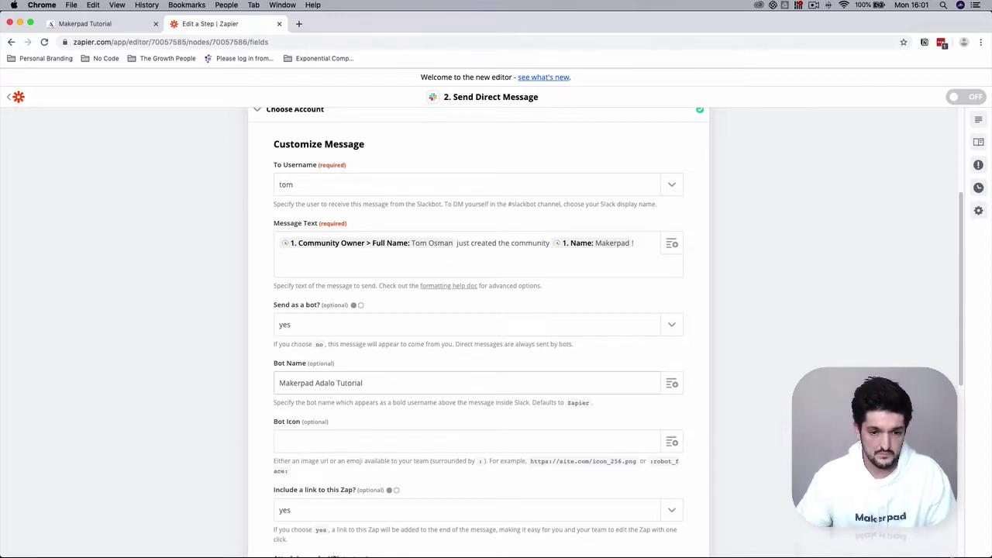
scroll(553, 465, down, 5)
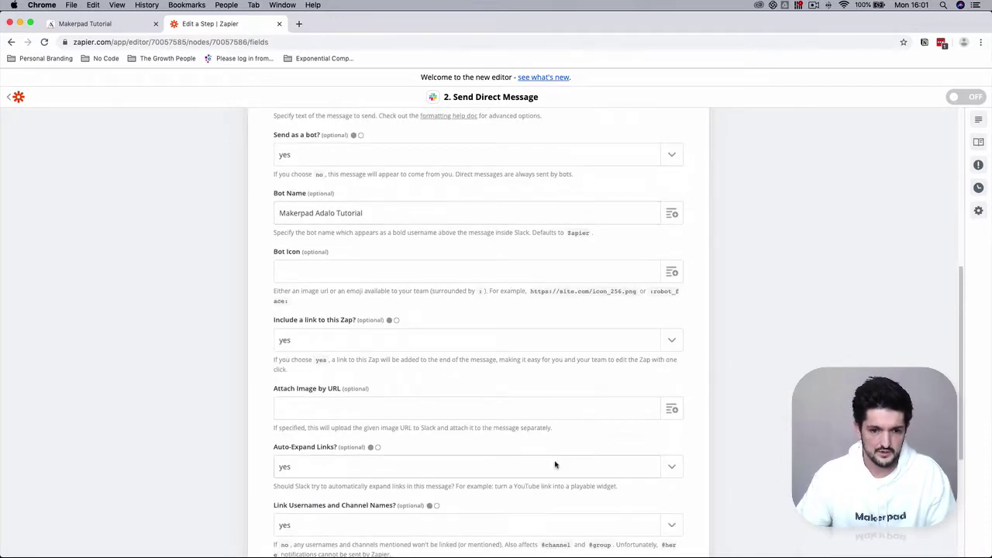
scroll(496, 434, down, 5)
click(480, 411)
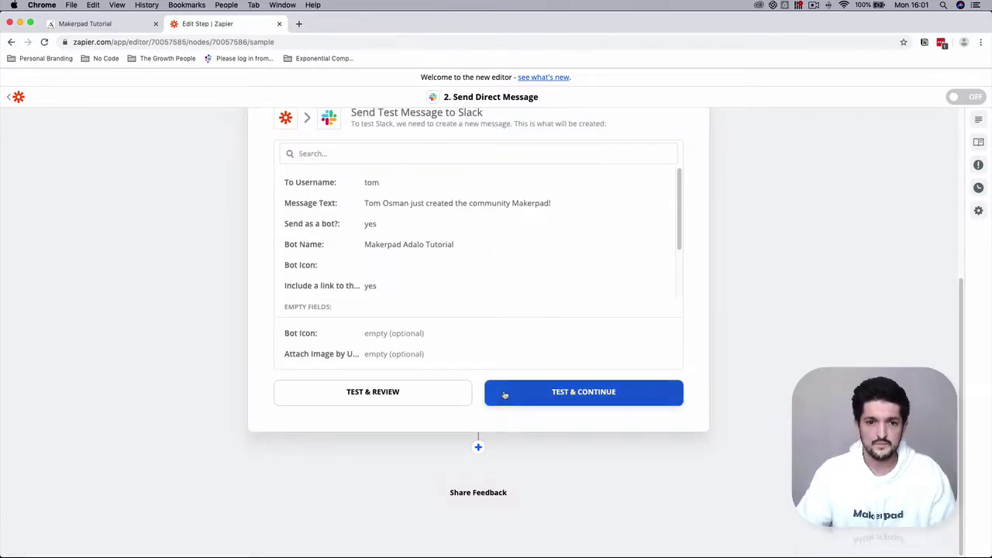
click(503, 392)
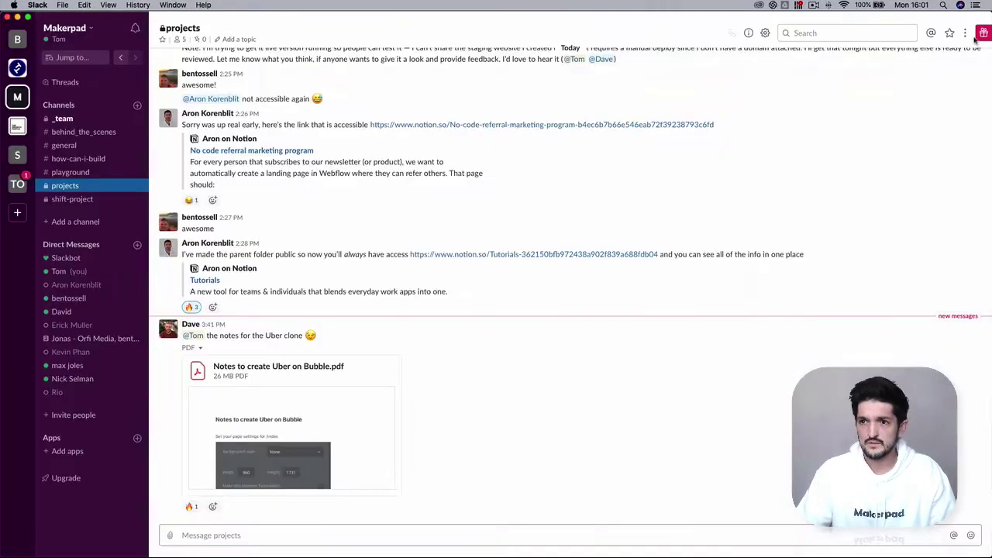
Step: Close the Slack PDF preview and the Slack window to get back to the Zapier editor
click(974, 39)
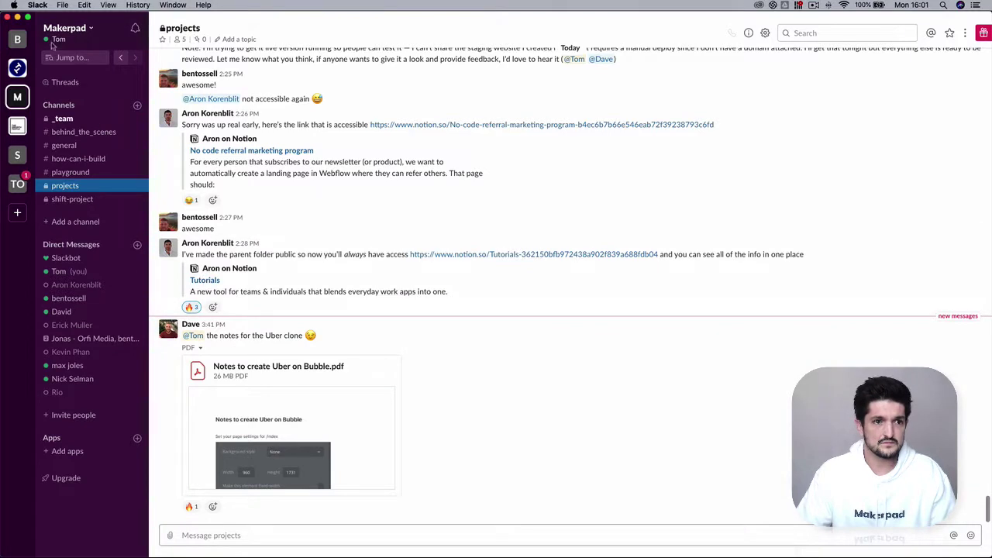
click(7, 18)
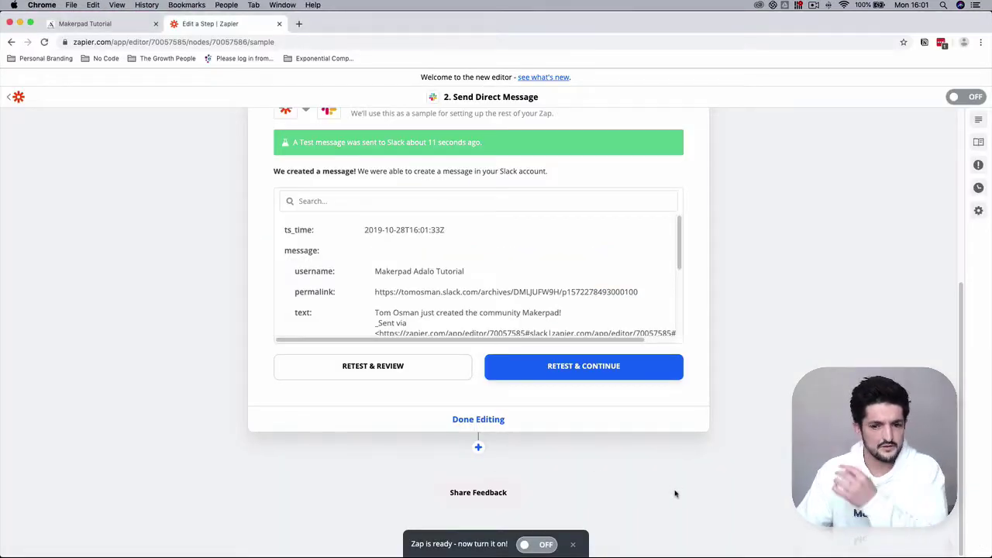
Step: Finish the Slack step, turn the zap on, and rename it 'Adalo - New Community'
click(474, 419)
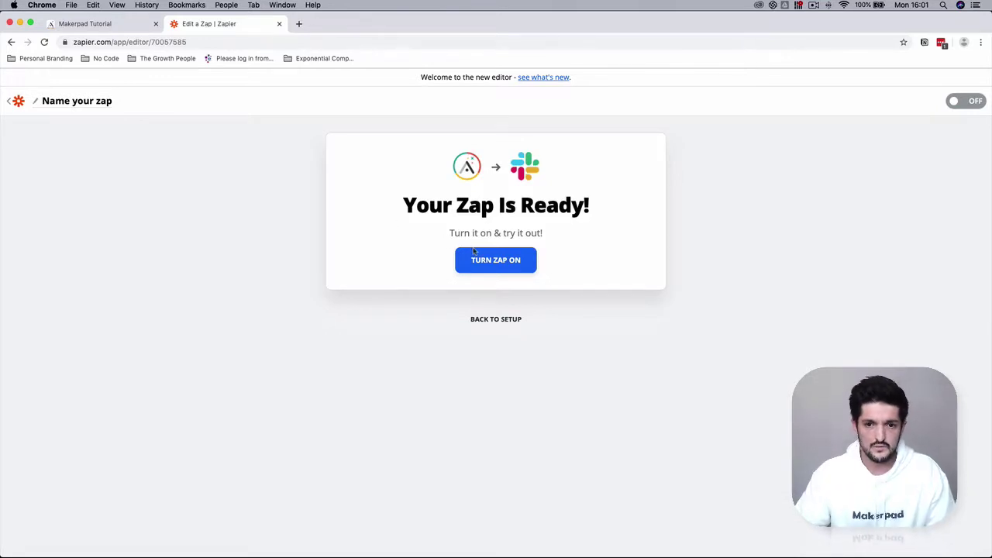
click(474, 250)
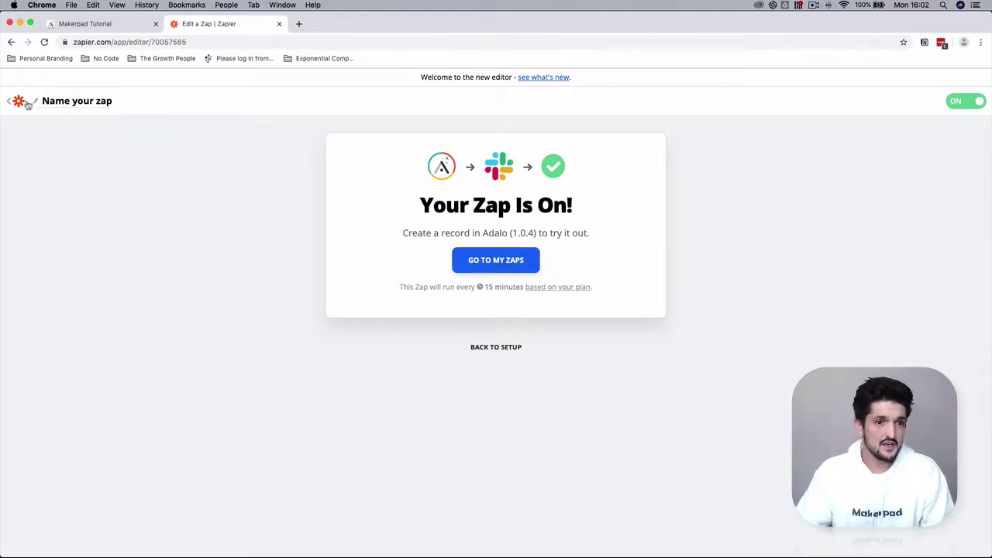
click(61, 106)
text(Adlo)
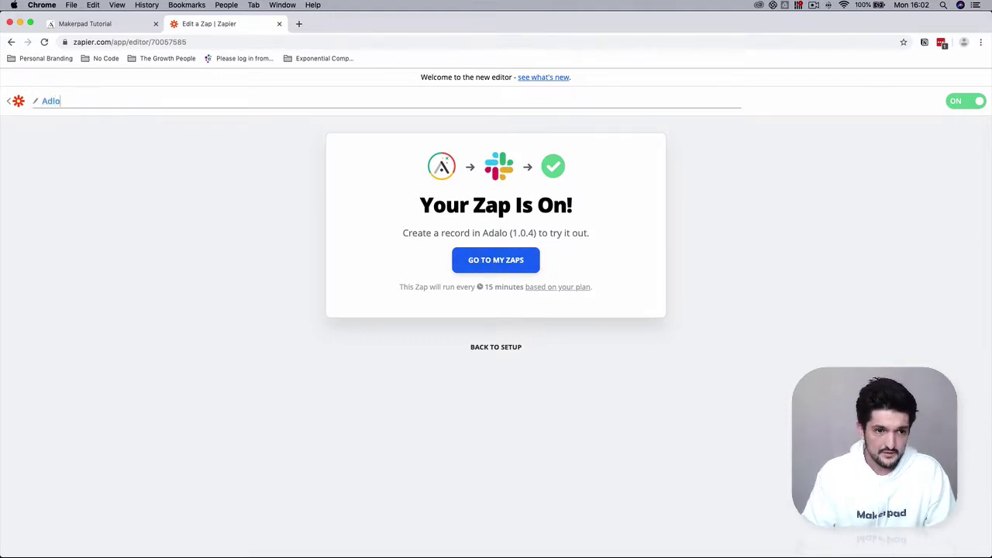
text(o -)
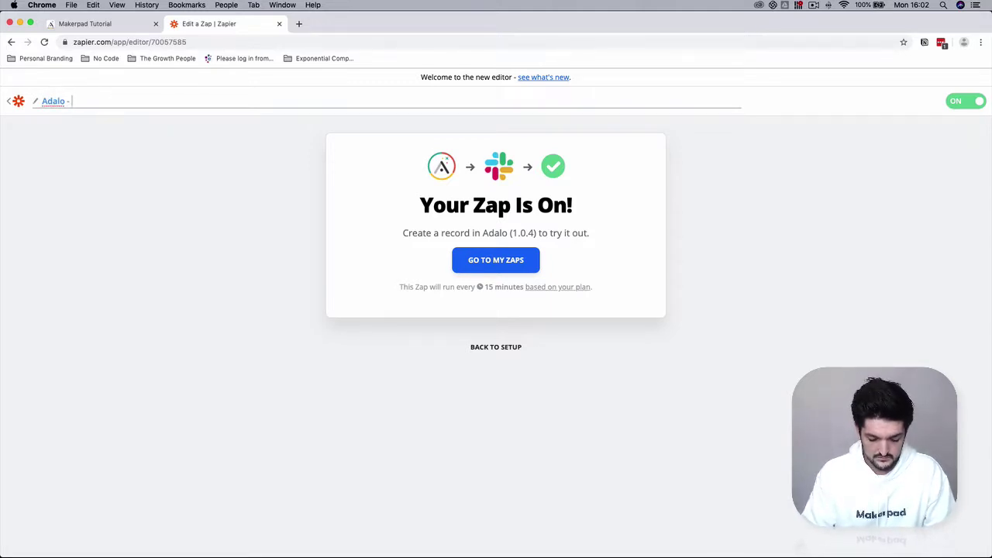
text( New C)
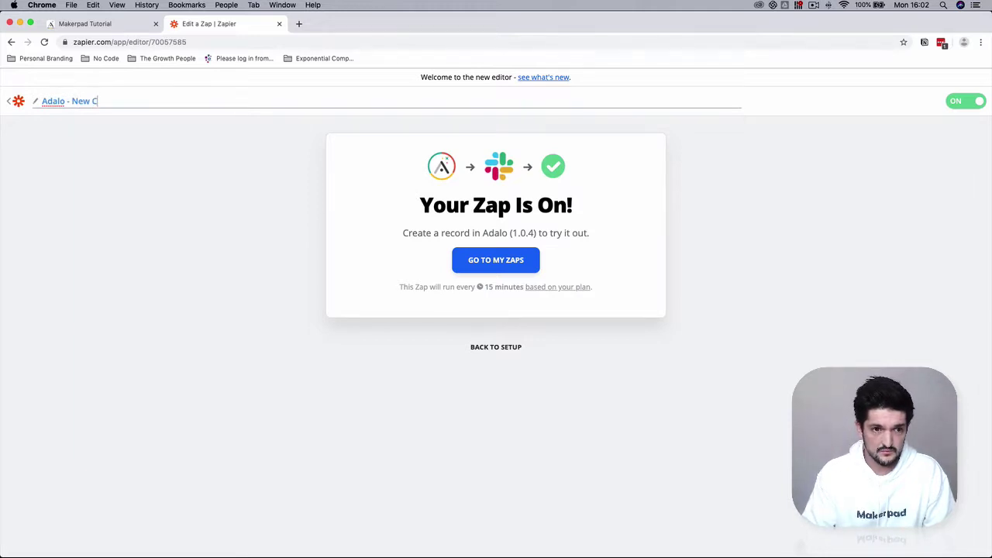
text(ommunity)
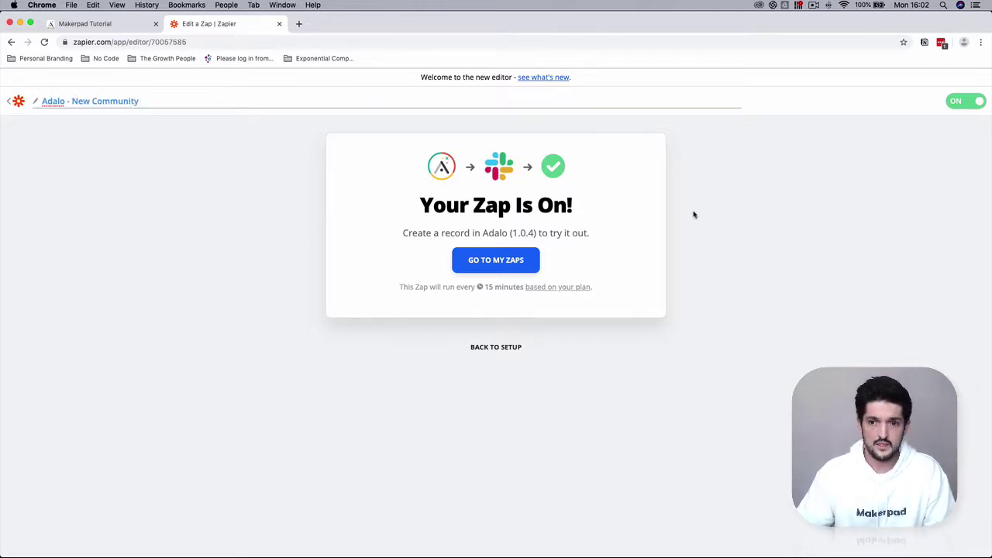
click(694, 215)
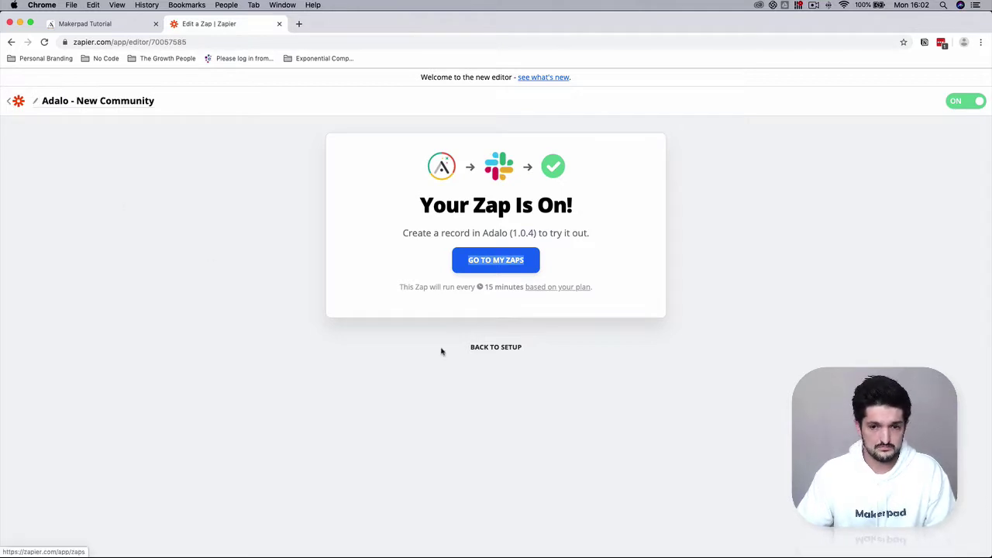
Step: From My Zaps, start a blank new zap, then close the Zapier tab to reveal the Adalo Makerpad Tutorial app
click(514, 259)
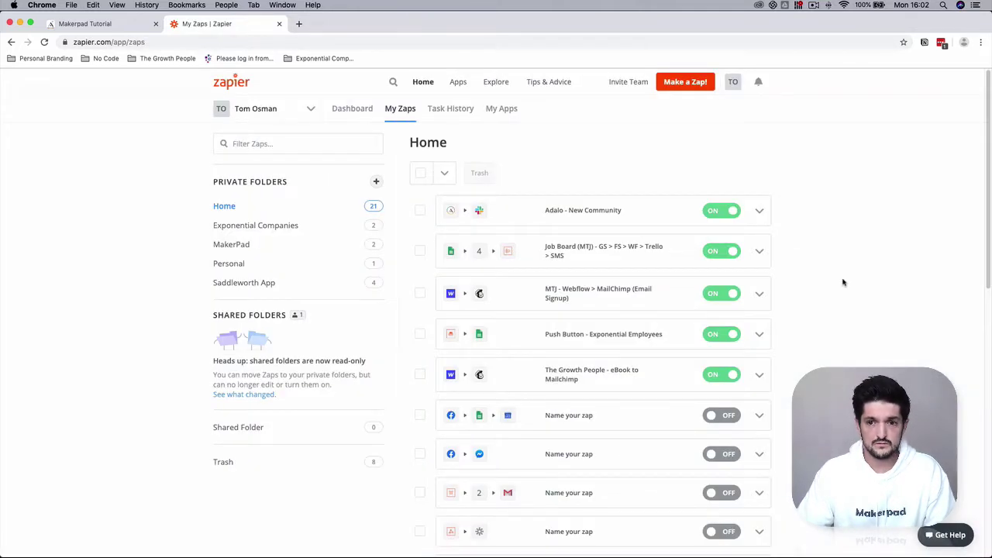
click(698, 85)
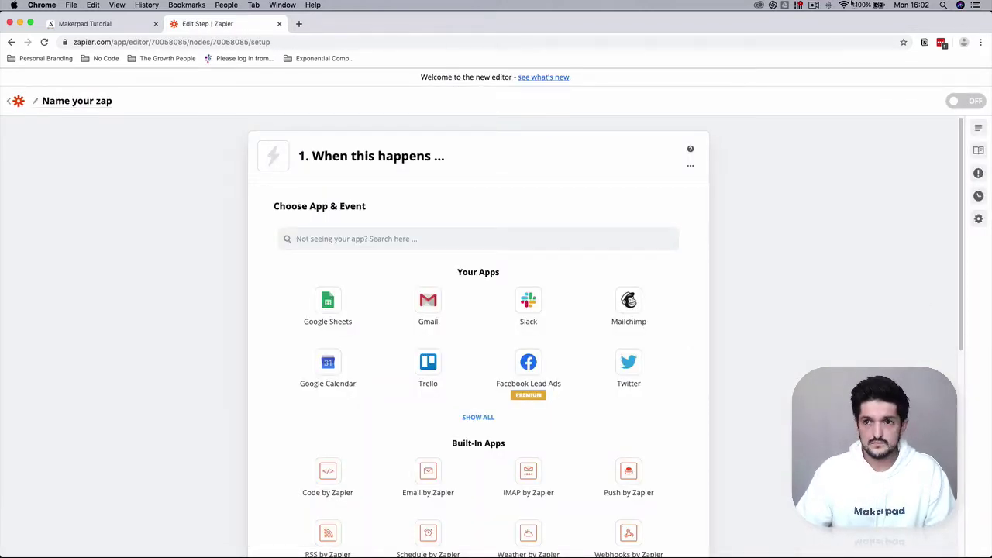
click(815, 7)
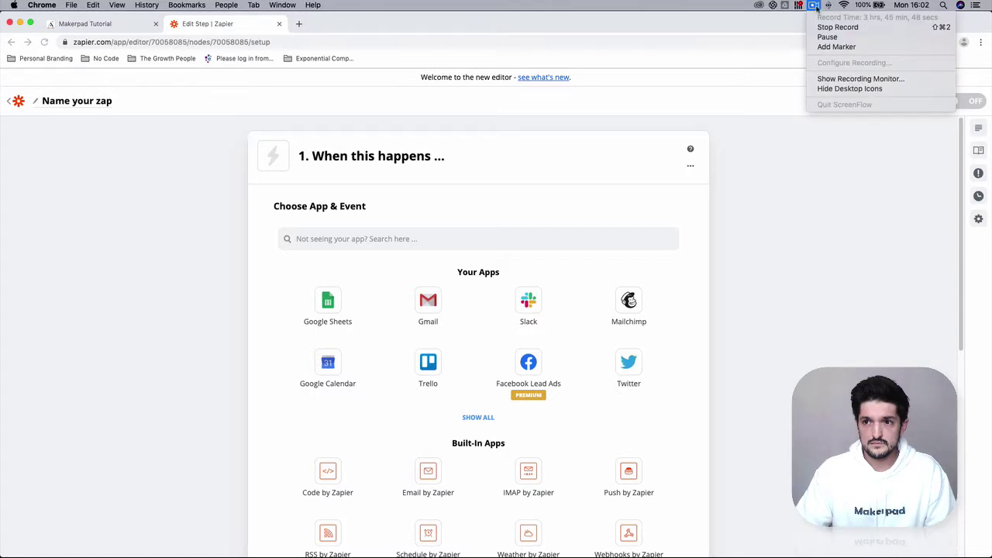
click(825, 257)
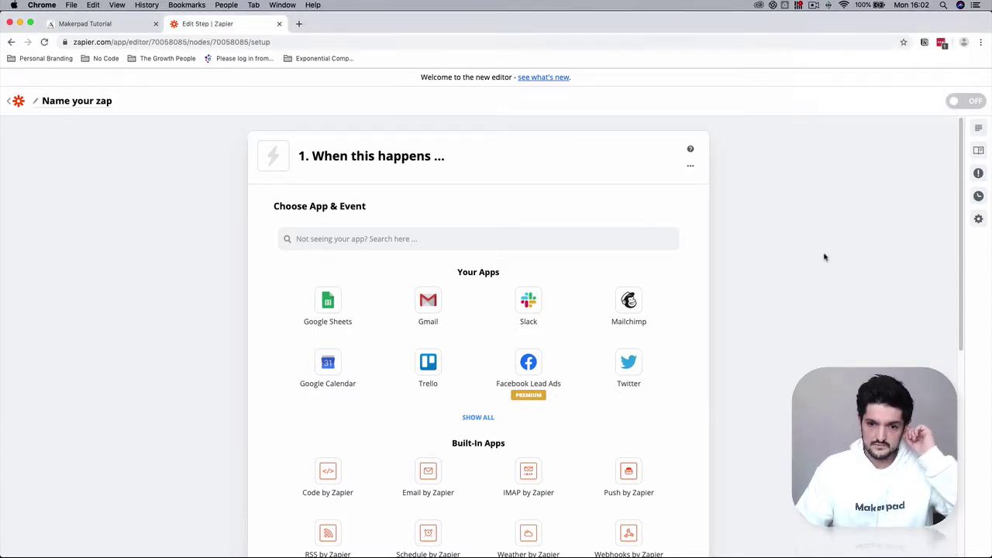
click(815, 6)
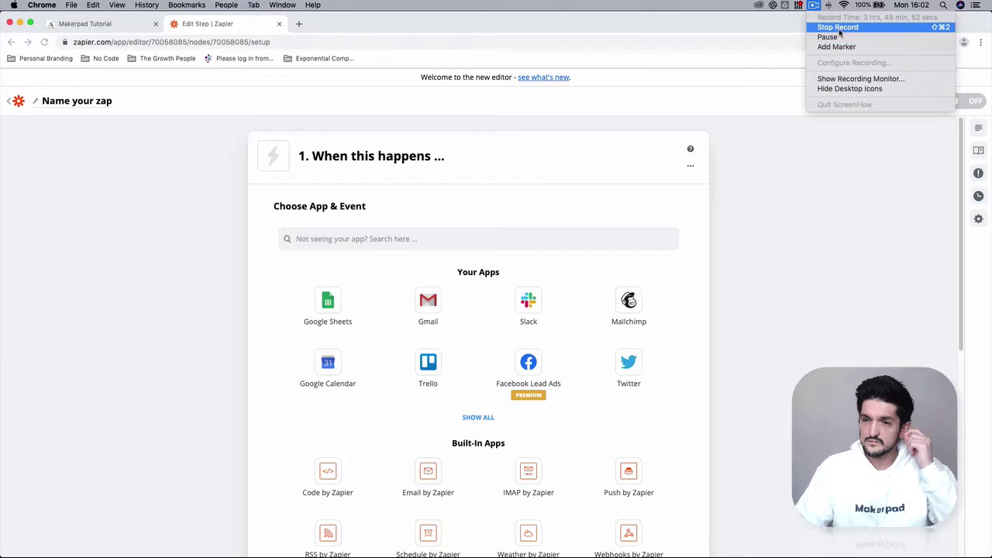
key(Escape)
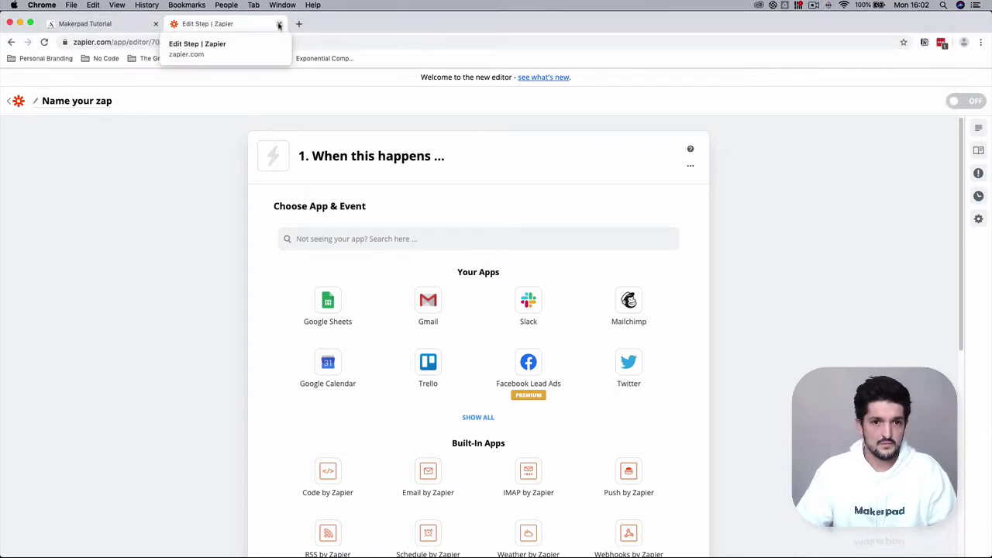
key(super+w)
scroll(429, 259, left, 5)
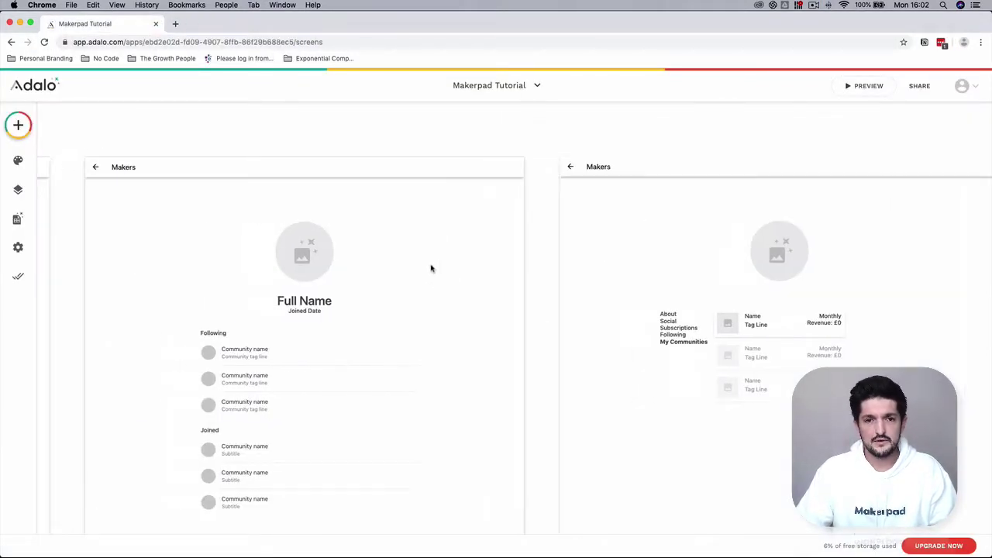
scroll(560, 229, left, 10)
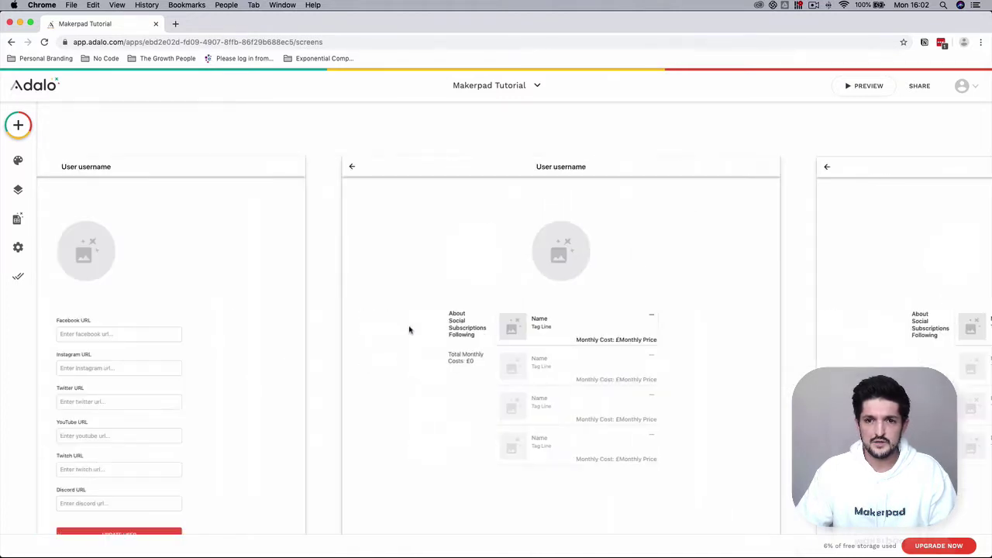
scroll(439, 364, left, 10)
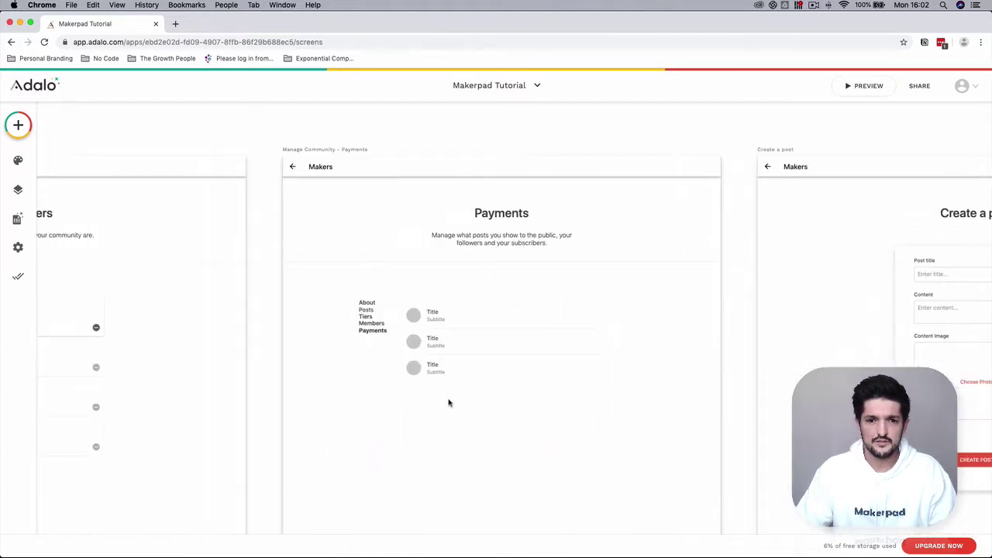
scroll(459, 414, left, 10)
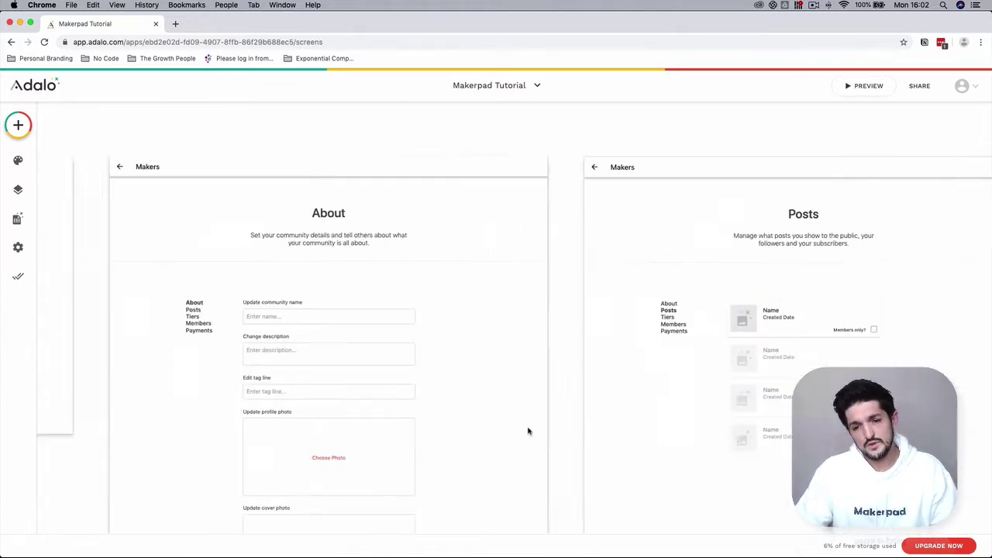
scroll(525, 433, left, 10)
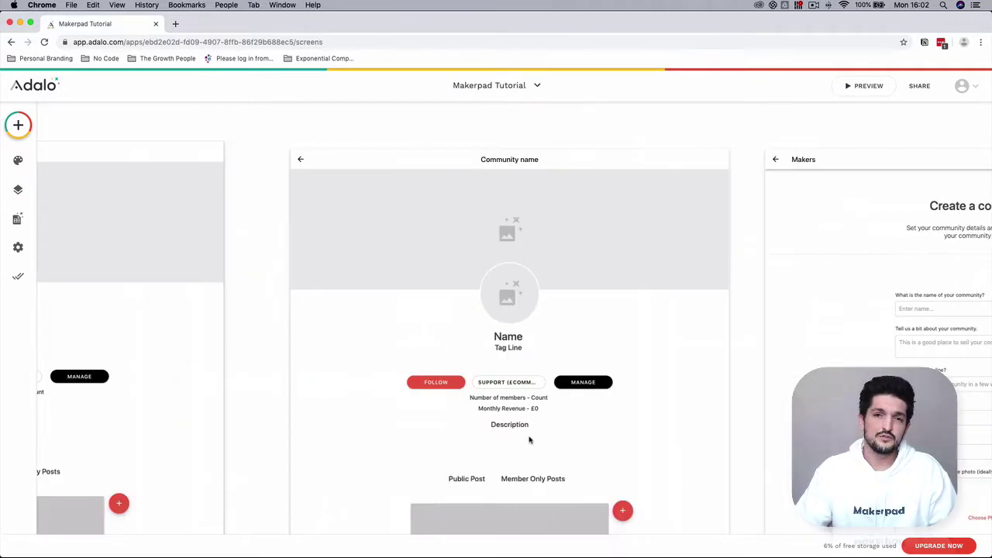
scroll(547, 430, left, 10)
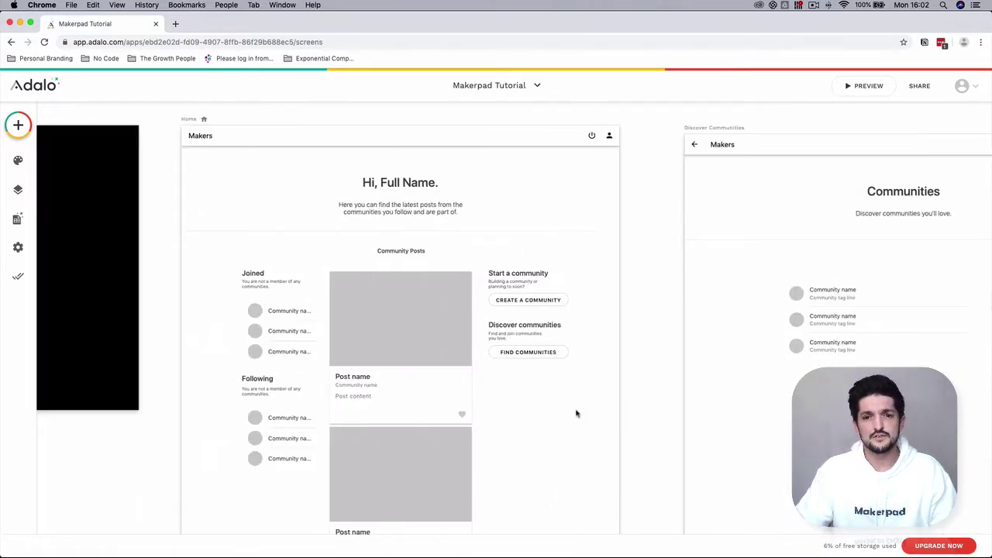
scroll(544, 412, left, 8)
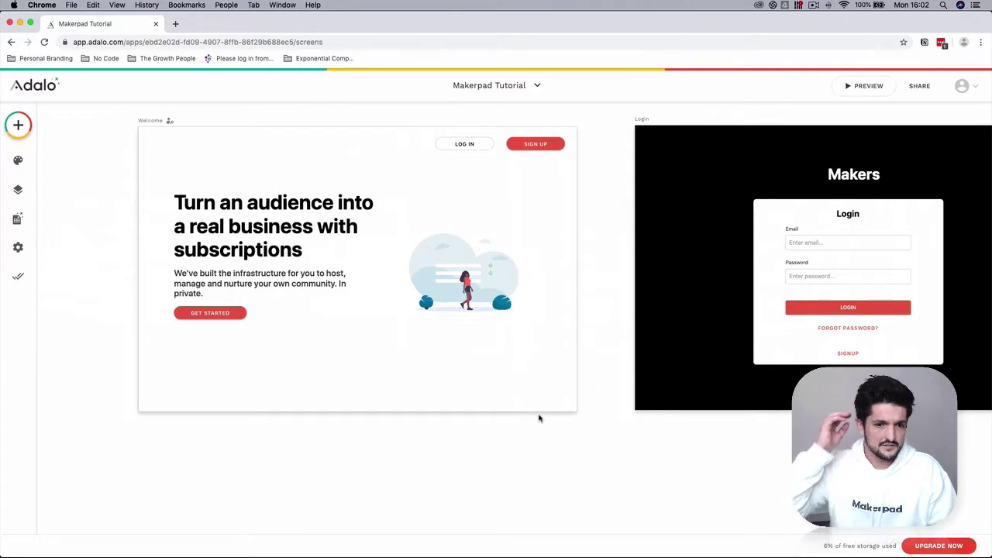
scroll(525, 401, left, 5)
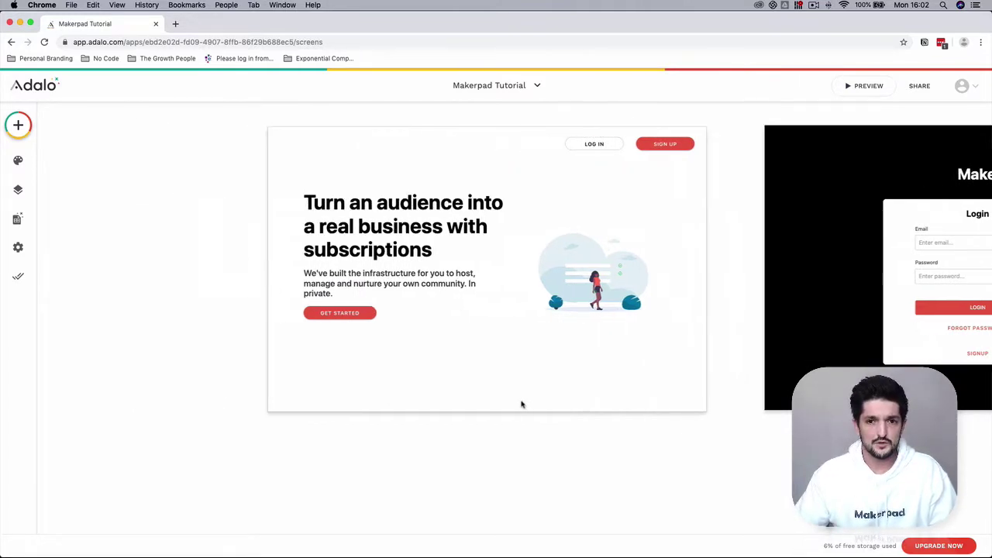